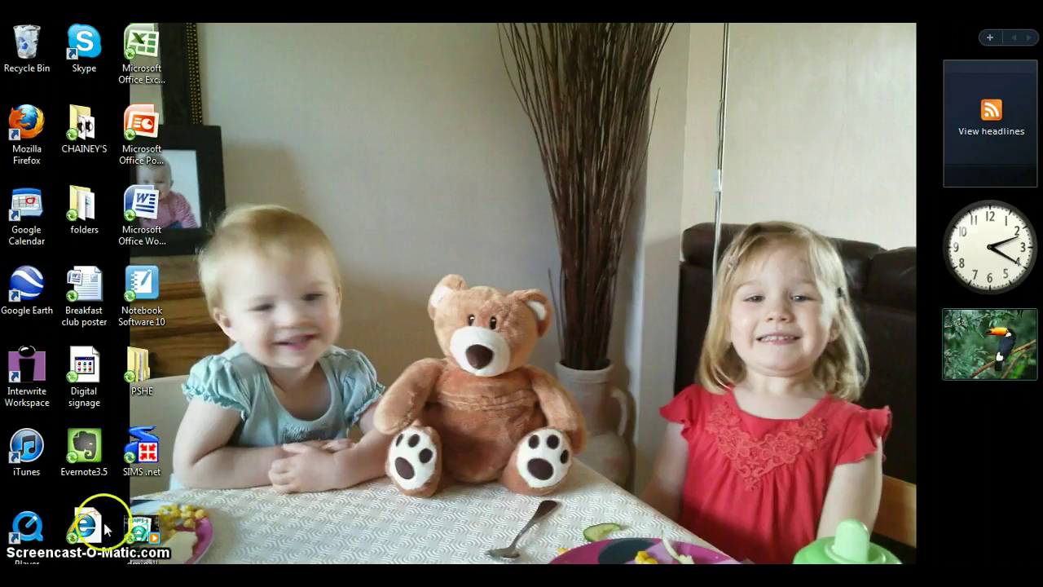
- Launch Adobe Flash CS4 Professional and create a new Flash File (ActionScript 3.0)
{"action": "key", "text": "super"}
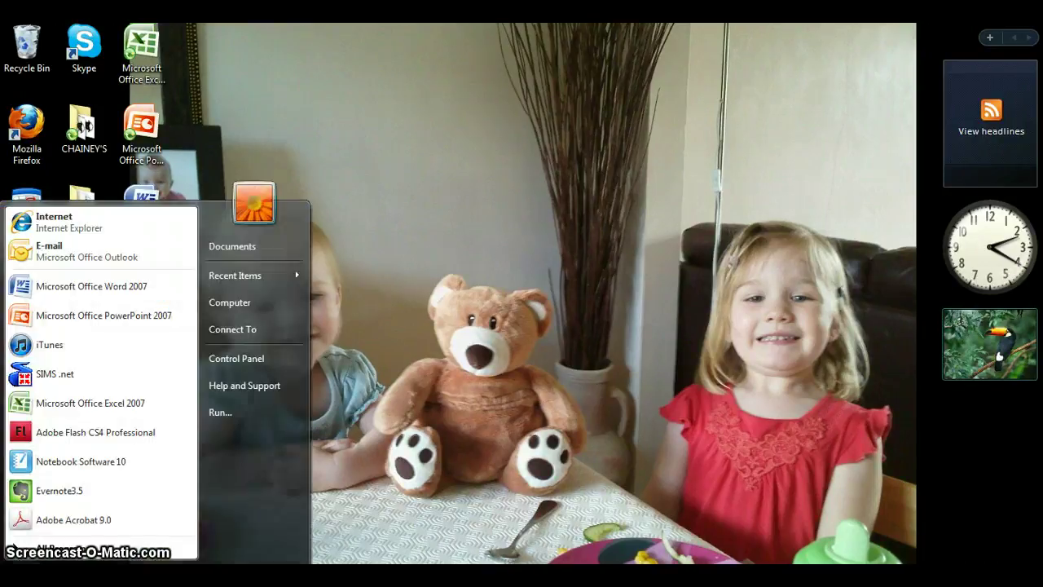
{"action": "left_click", "coordinate": [65, 549]}
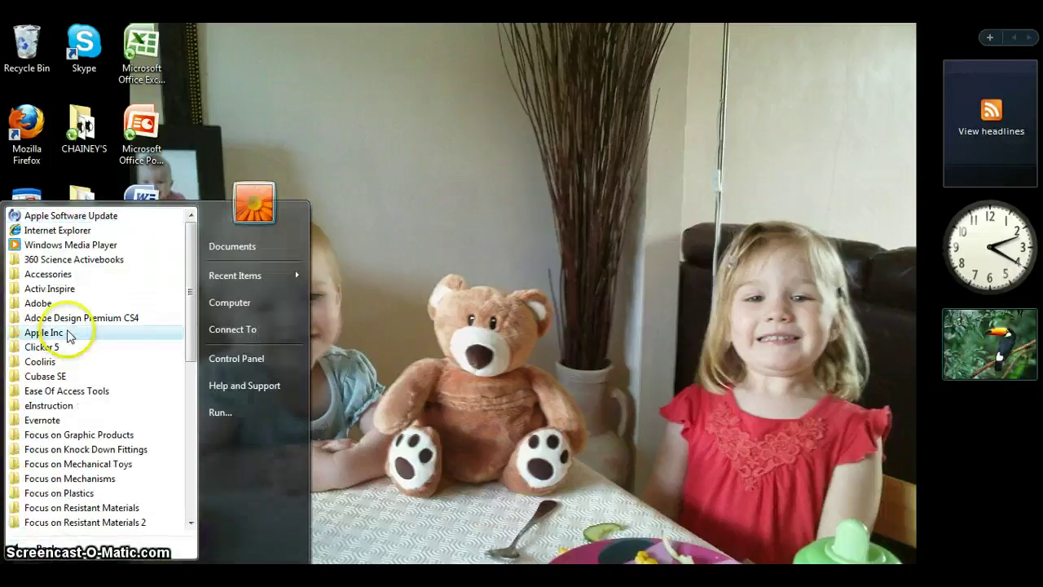
{"action": "left_click", "coordinate": [53, 302]}
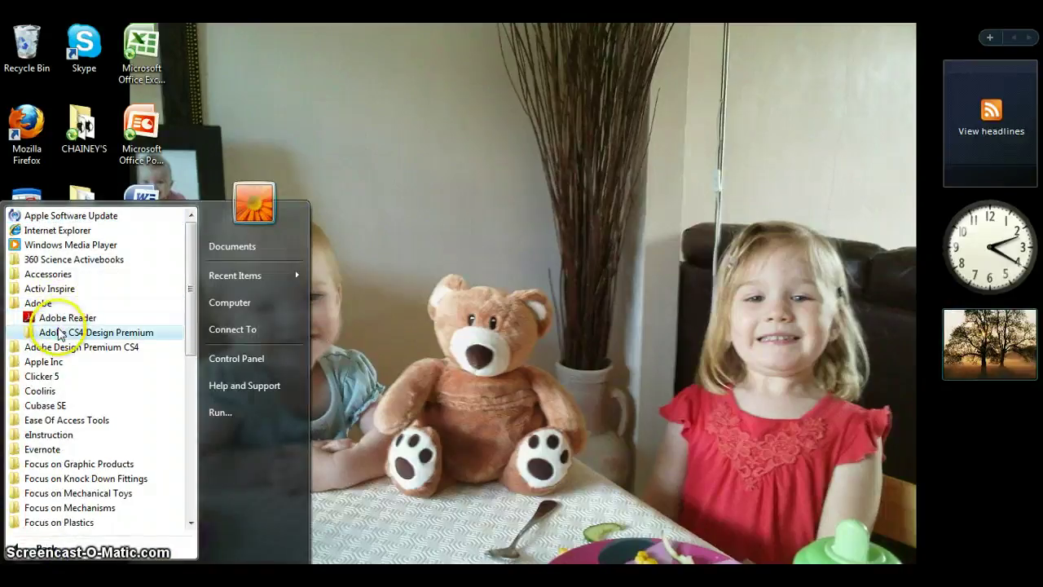
{"action": "left_click", "coordinate": [53, 332]}
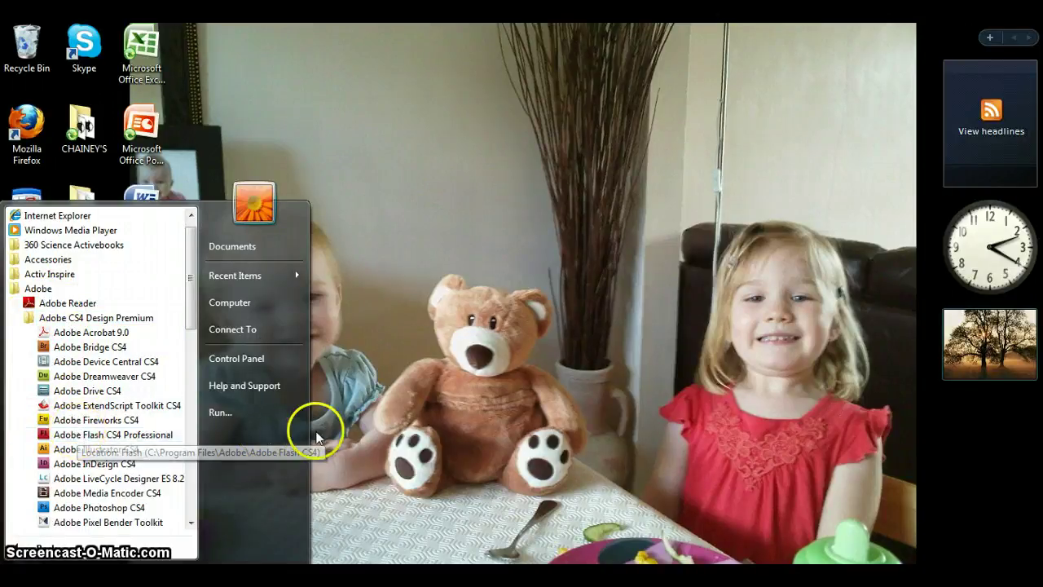
{"action": "left_click", "coordinate": [396, 458]}
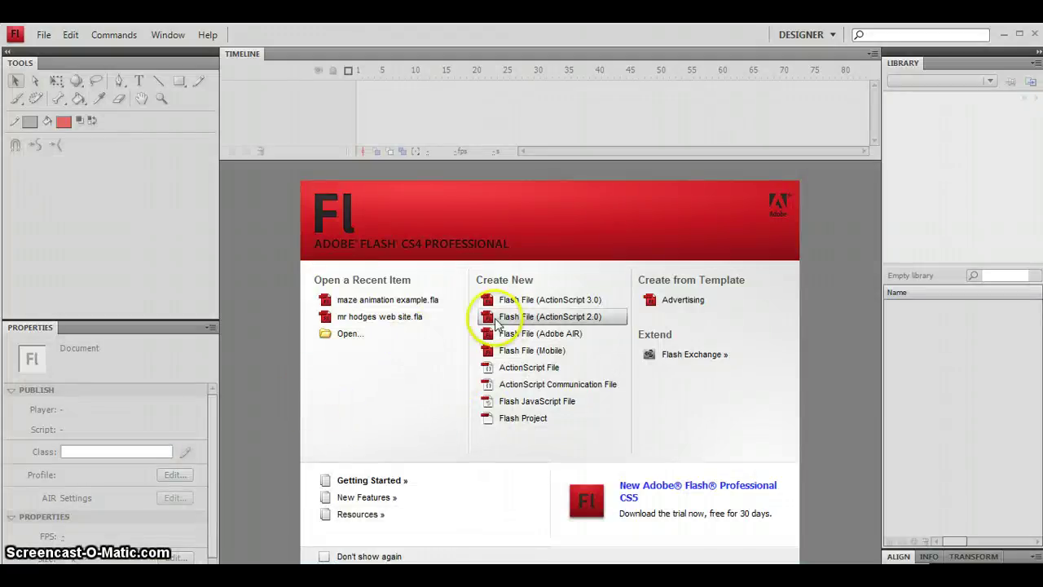
{"action": "left_click", "coordinate": [541, 305]}
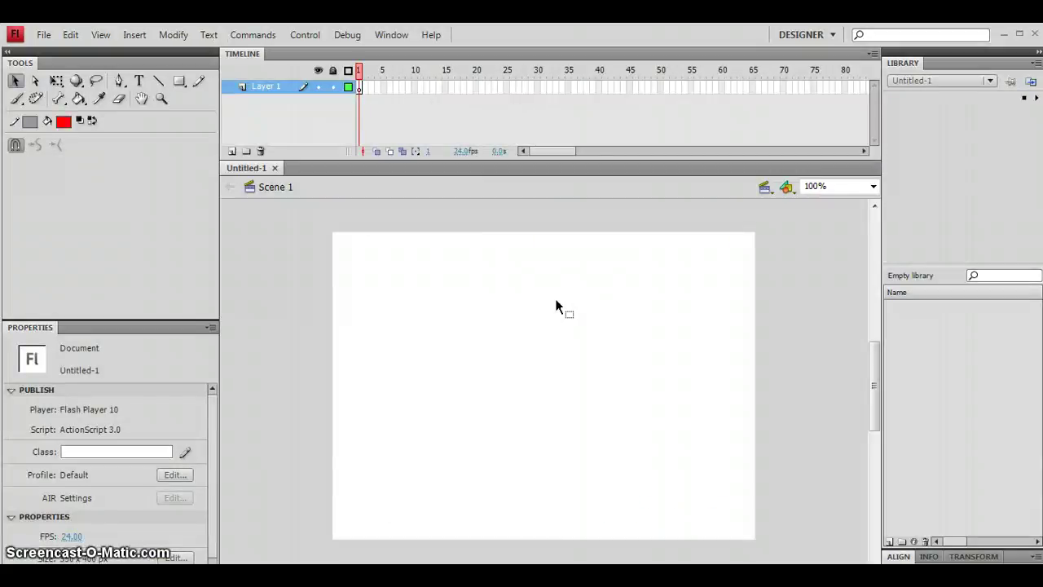
{"action": "left_click", "coordinate": [428, 326]}
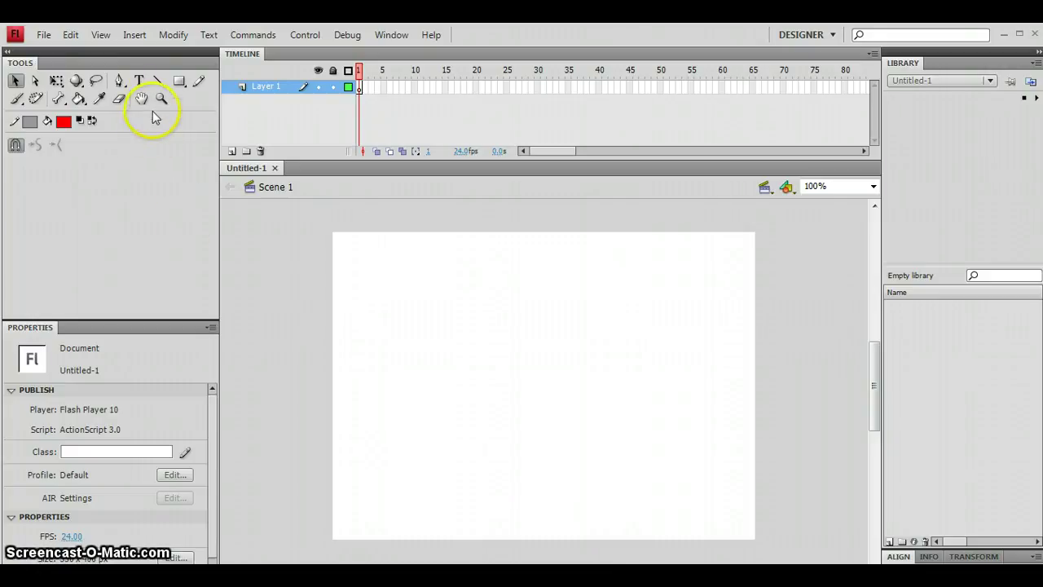
- Draw two stepped maze walls with the Line tool, forming a corridor from the stage's upper left to its right side
{"action": "left_click", "coordinate": [159, 83]}
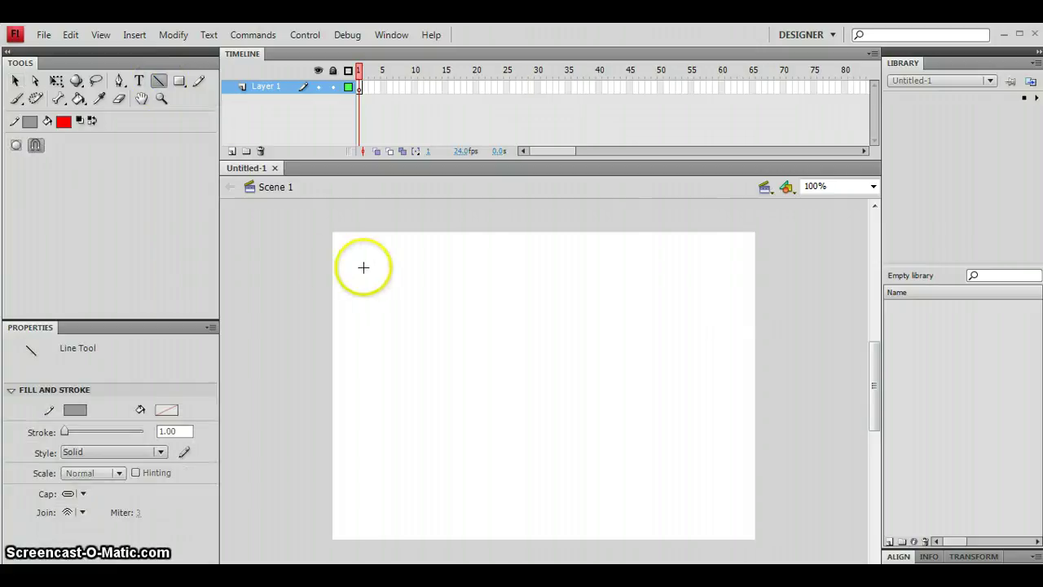
{"action": "left_click_drag", "start_coordinate": [364, 267], "coordinate": [364, 476]}
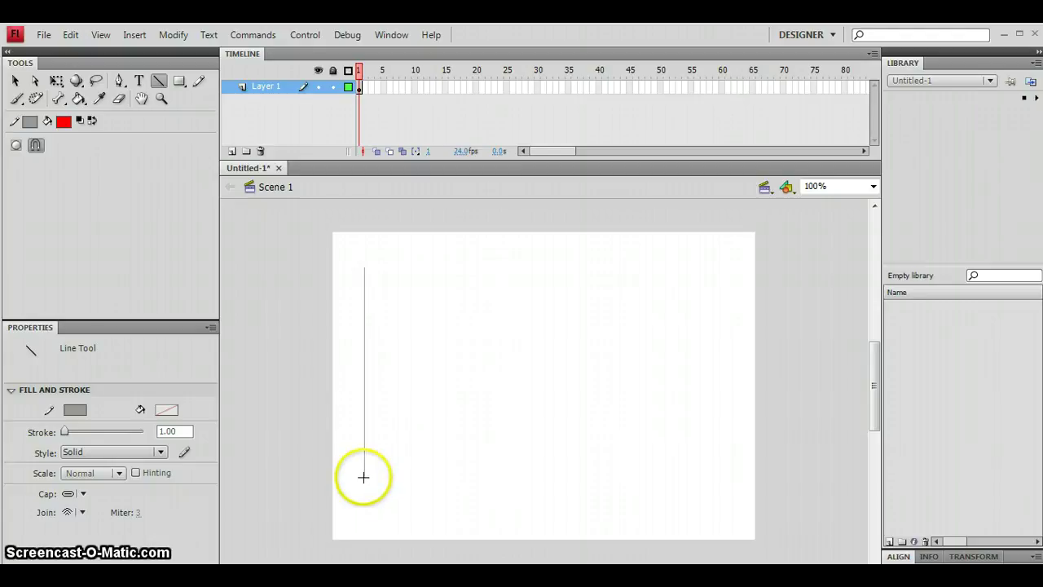
{"action": "left_click_drag", "start_coordinate": [363, 475], "coordinate": [578, 376]}
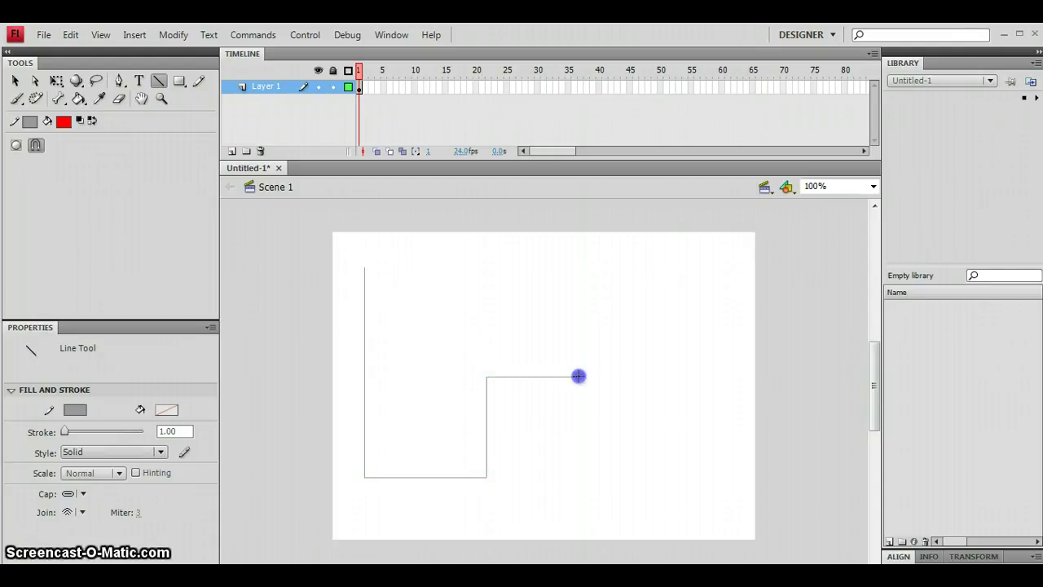
{"action": "left_click_drag", "start_coordinate": [579, 461], "coordinate": [722, 463]}
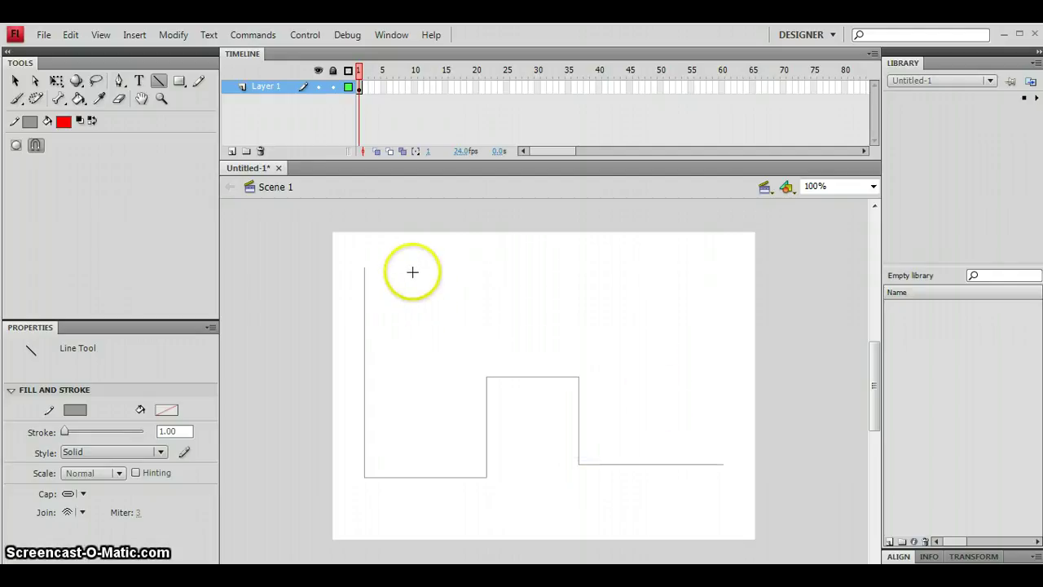
{"action": "mouse_move", "coordinate": [412, 271]}
{"action": "left_mouse_down"}
{"action": "mouse_move", "coordinate": [413, 389]}
{"action": "mouse_move", "coordinate": [442, 389]}
{"action": "mouse_move", "coordinate": [443, 328]}
{"action": "mouse_move", "coordinate": [620, 328]}
{"action": "mouse_move", "coordinate": [617, 391]}
{"action": "mouse_move", "coordinate": [718, 387]}
{"action": "left_mouse_up"}
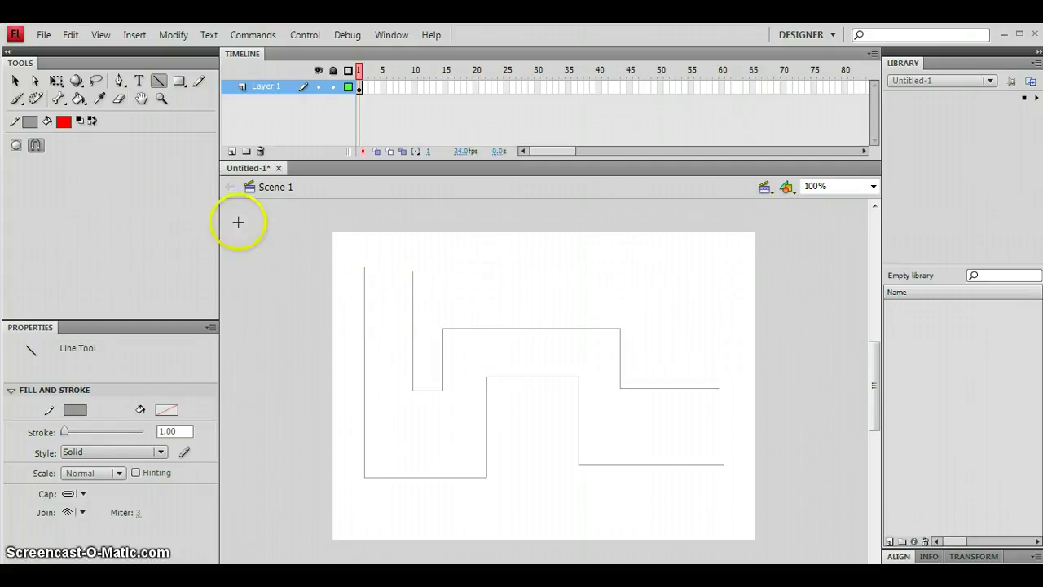
- Draw a small red circle about 27.5 px wide with the Oval tool at the upper entrance of the maze
{"action": "left_click", "coordinate": [179, 82]}
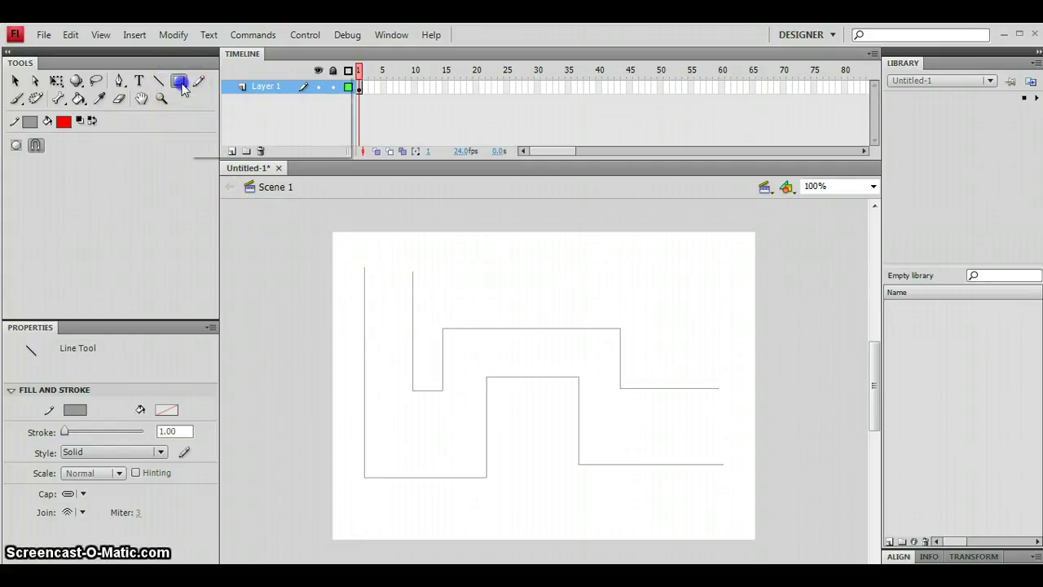
{"action": "left_click_drag", "start_coordinate": [183, 88], "coordinate": [234, 102]}
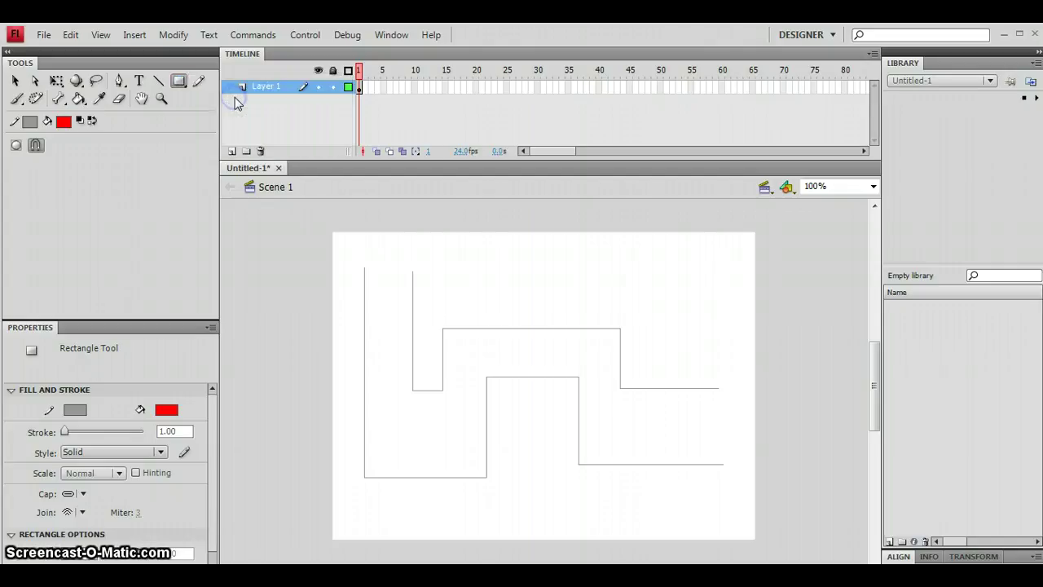
{"action": "left_click_drag", "start_coordinate": [375, 276], "coordinate": [396, 297]}
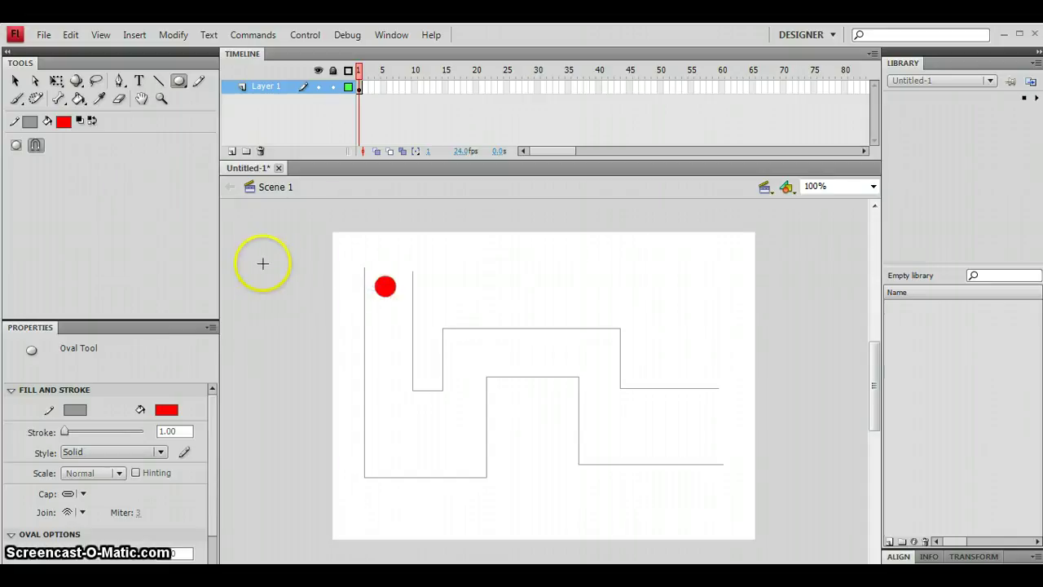
- Try to recolour the circle by setting the Oval tool's fill colour to blue #3232FF
{"action": "left_click", "coordinate": [68, 119]}
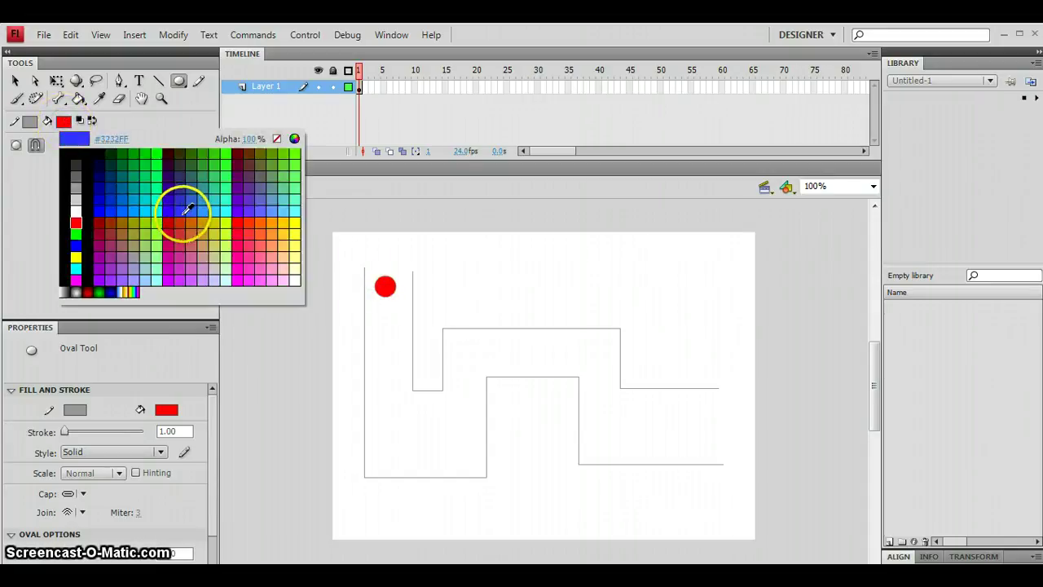
{"action": "left_click", "coordinate": [182, 214]}
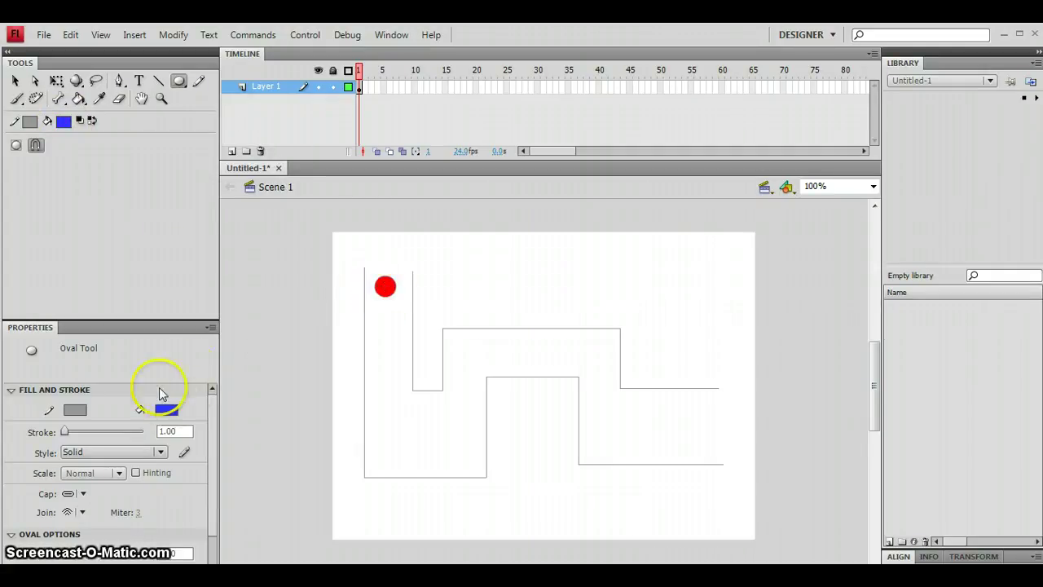
{"action": "left_click", "coordinate": [65, 122]}
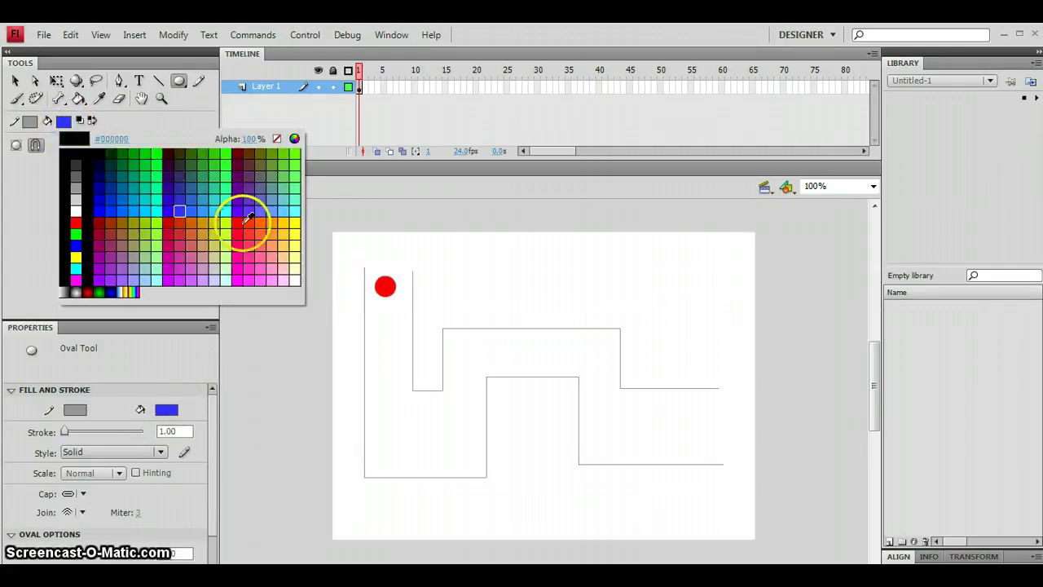
{"action": "left_click", "coordinate": [185, 211]}
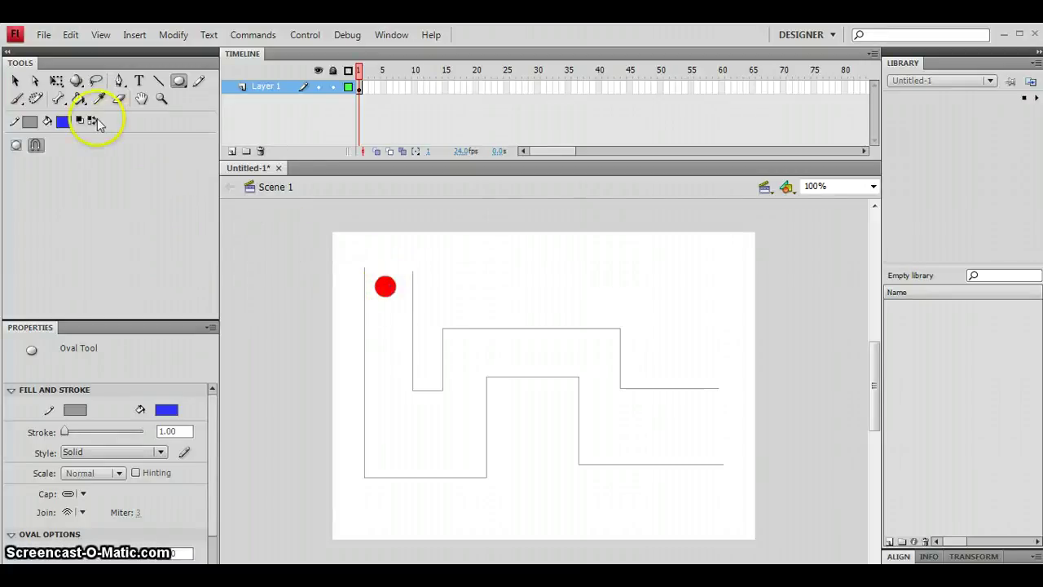
- Select the red circle's fill, change its colour to blue #3232FF and deselect it
{"action": "left_click", "coordinate": [15, 81]}
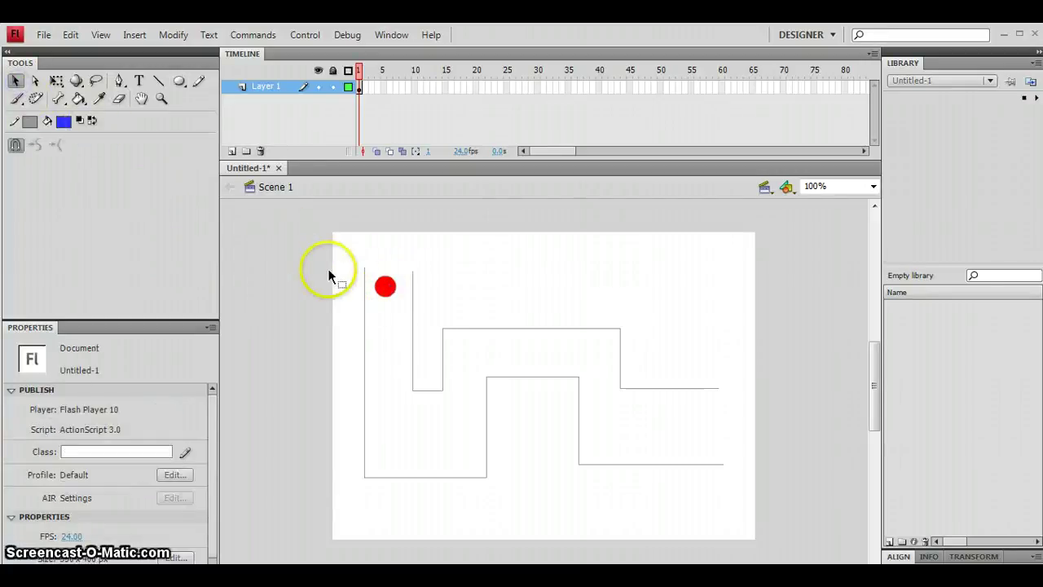
{"action": "left_click", "coordinate": [386, 283]}
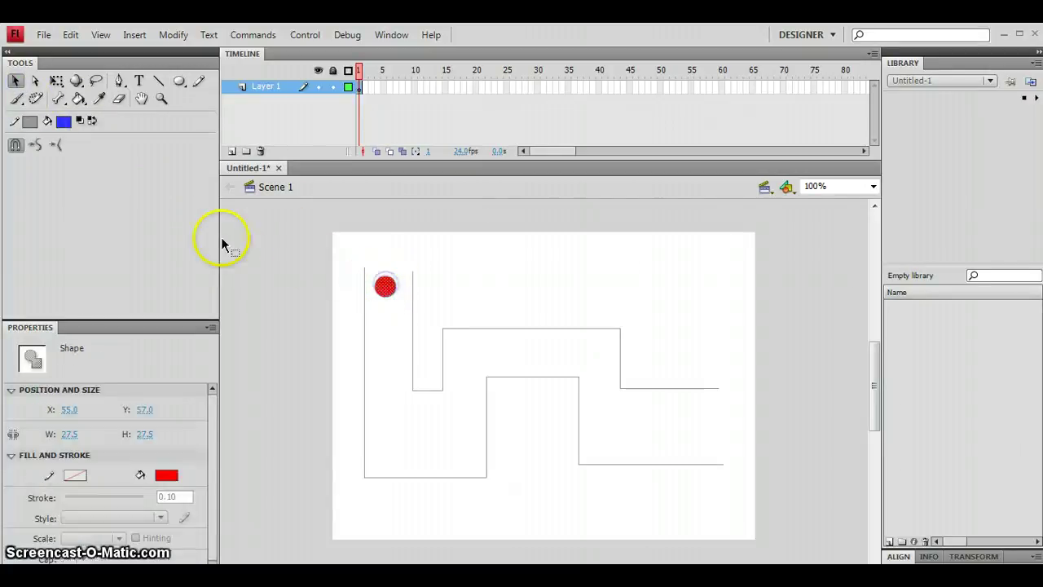
{"action": "left_click", "coordinate": [65, 122]}
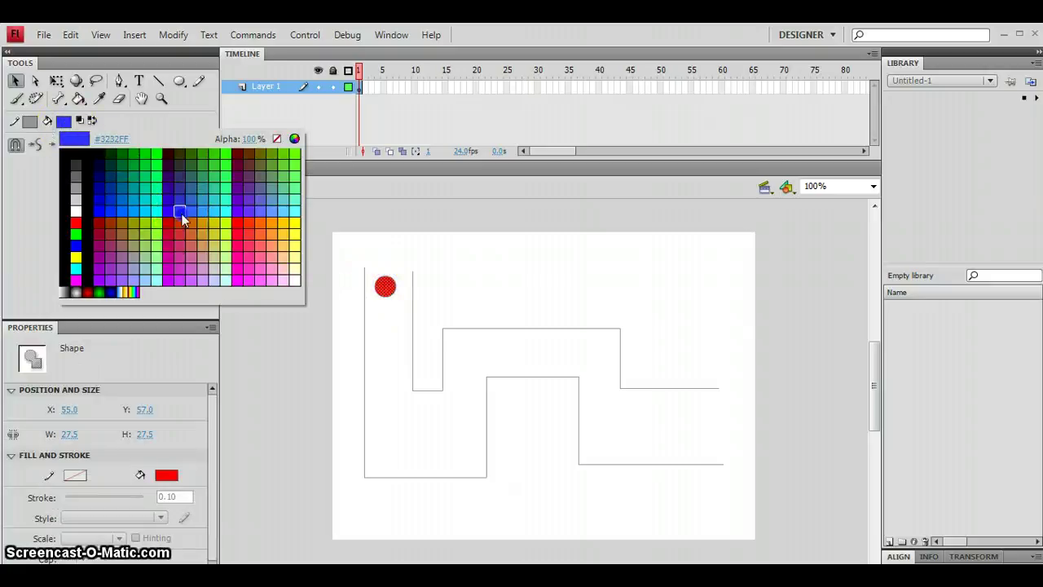
{"action": "left_click", "coordinate": [181, 217]}
{"action": "left_click", "coordinate": [391, 345]}
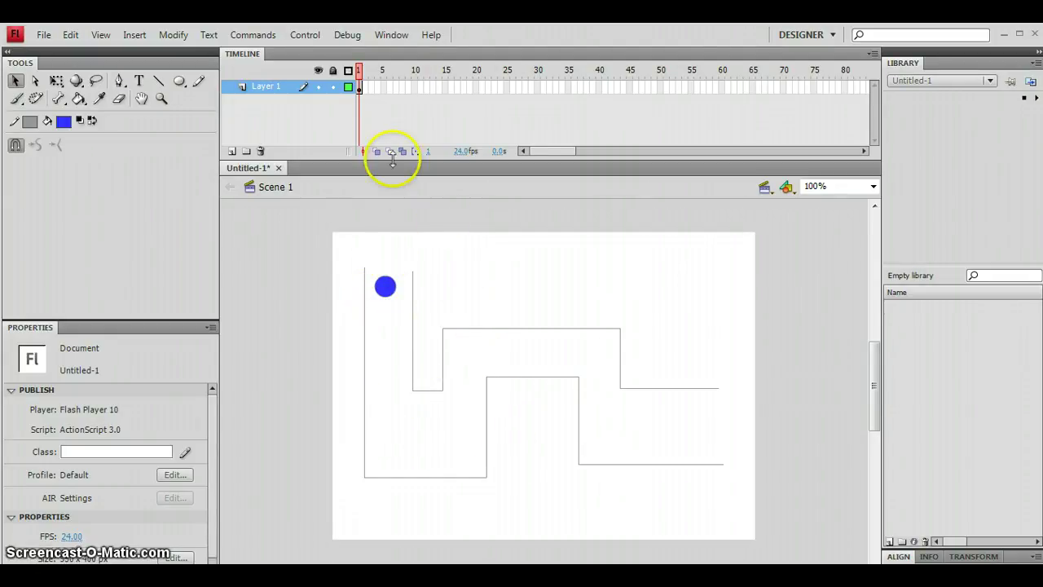
- Insert a keyframe at frame 2 of Layer 1 and leave that frame active with its artwork deselected
{"action": "right_click", "coordinate": [366, 97]}
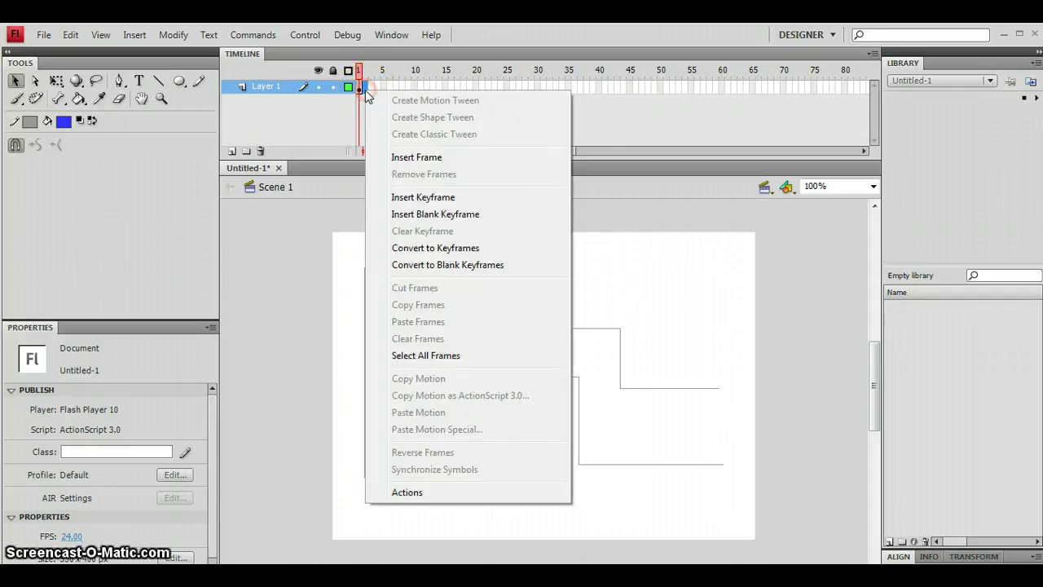
{"action": "left_click", "coordinate": [413, 198]}
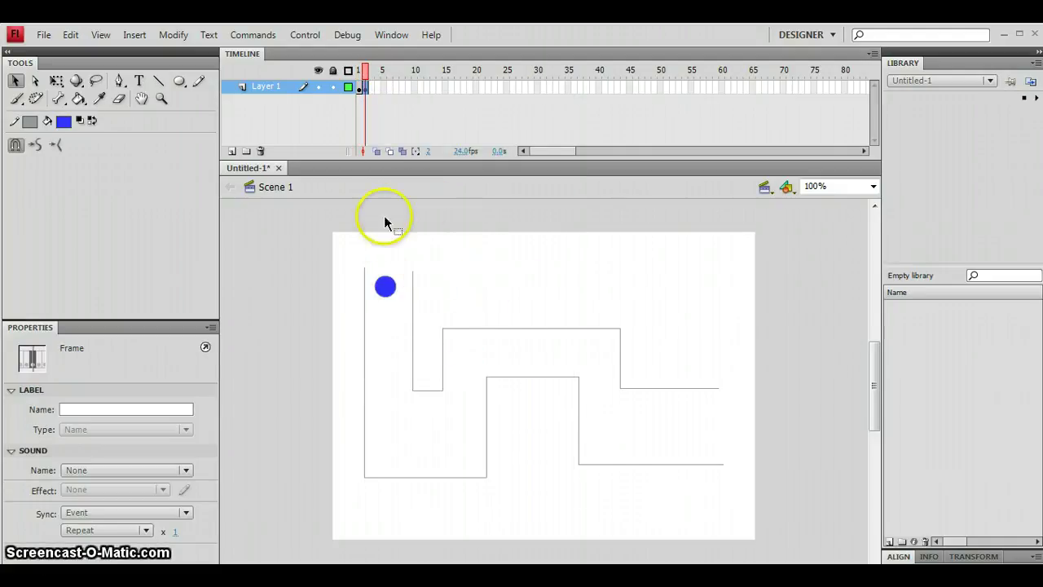
{"action": "left_click", "coordinate": [361, 94]}
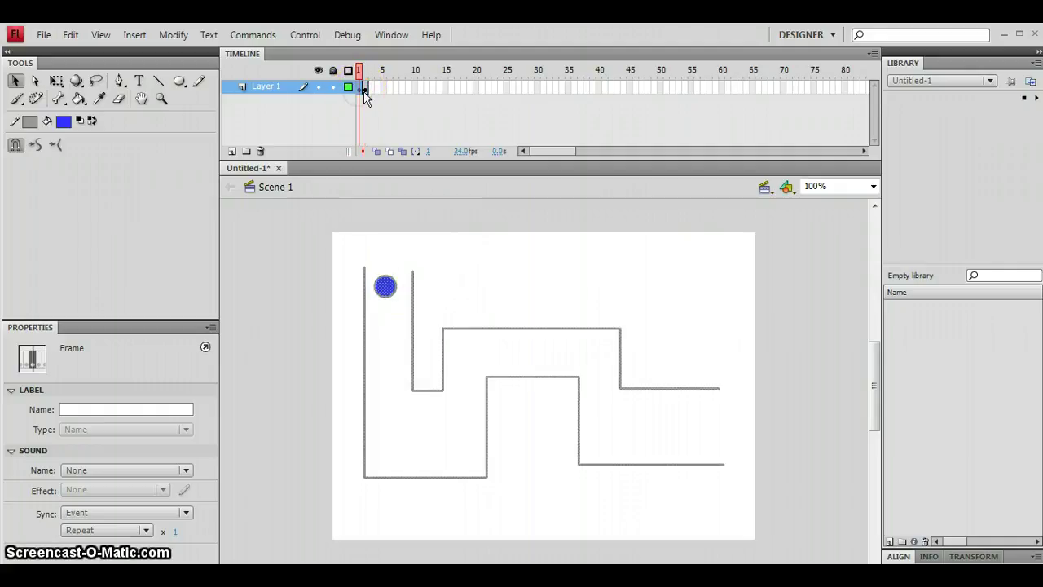
{"action": "left_click", "coordinate": [365, 91]}
{"action": "left_click", "coordinate": [375, 256]}
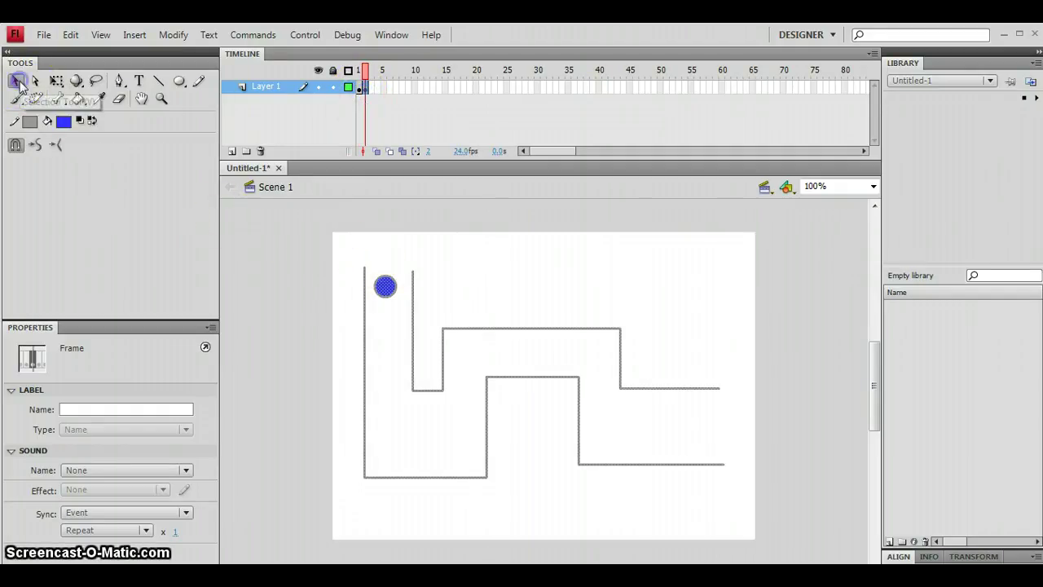
{"action": "left_click", "coordinate": [341, 313]}
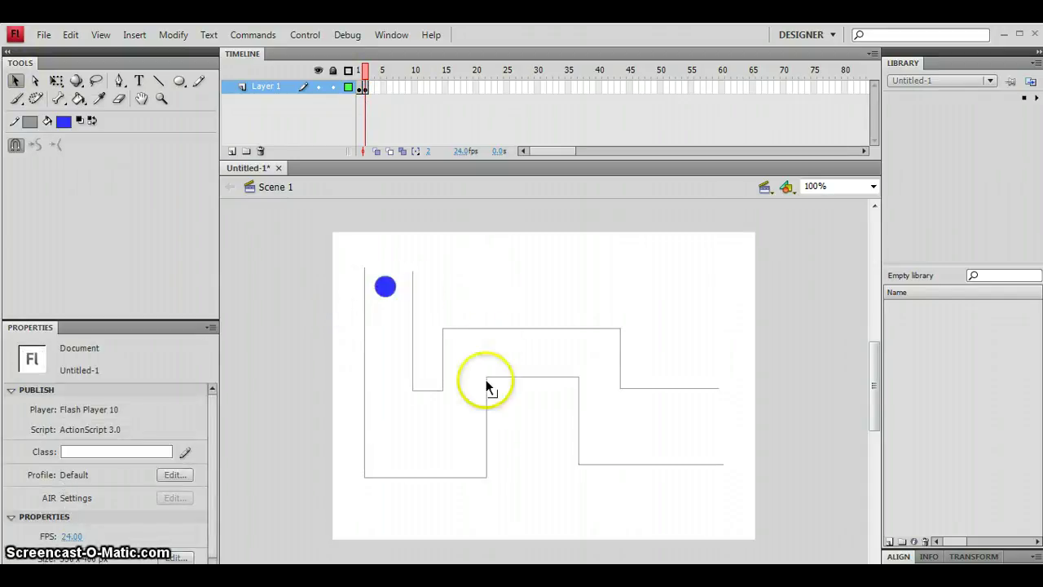
- In frame 2, move the blue circle's fill straight down to Y 68 and delete the grey outline left behind
{"action": "left_click", "coordinate": [391, 286]}
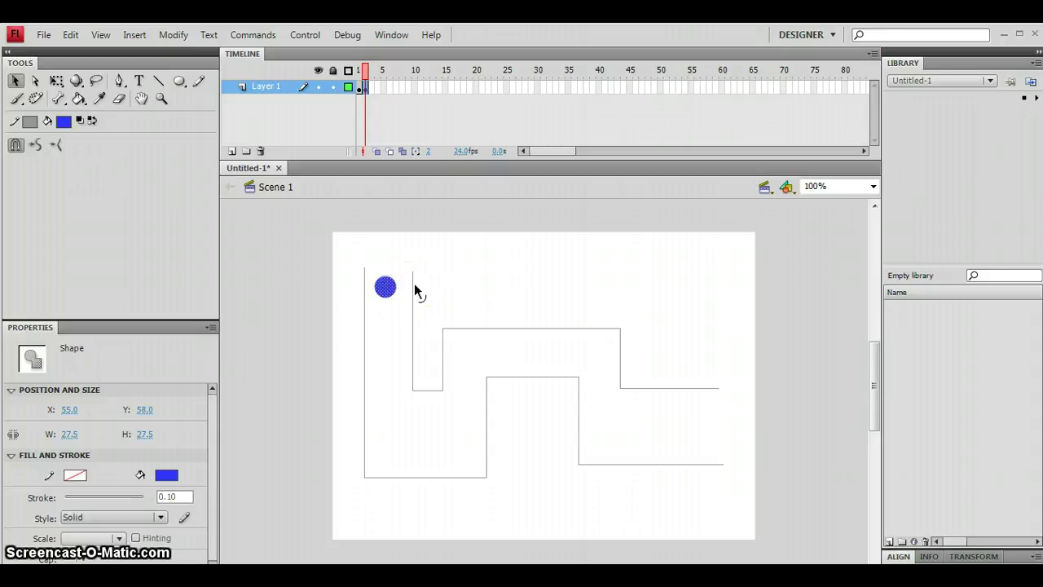
{"action": "key", "text": "shift+Down"}
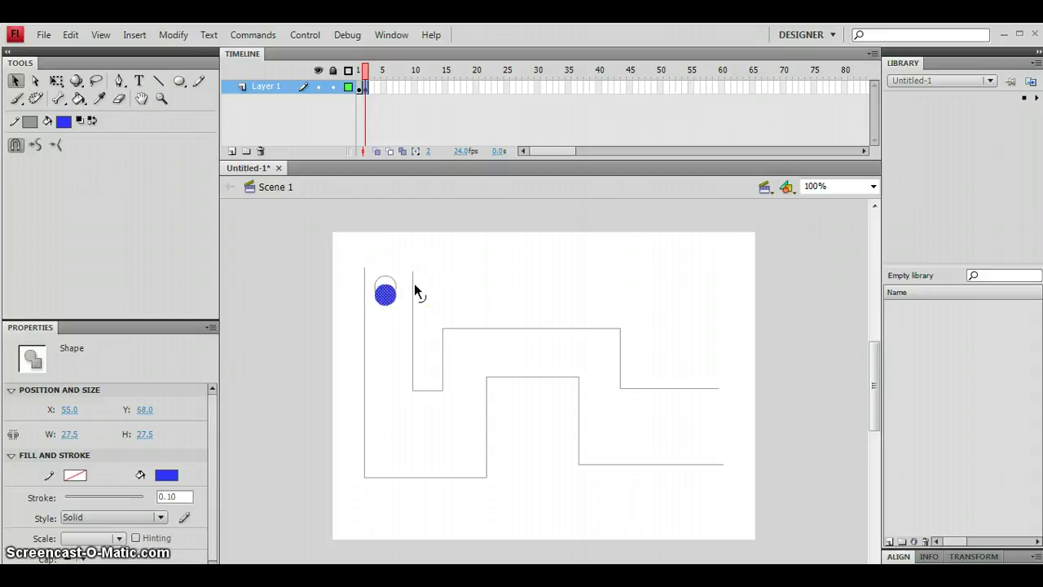
{"action": "left_click", "coordinate": [395, 282]}
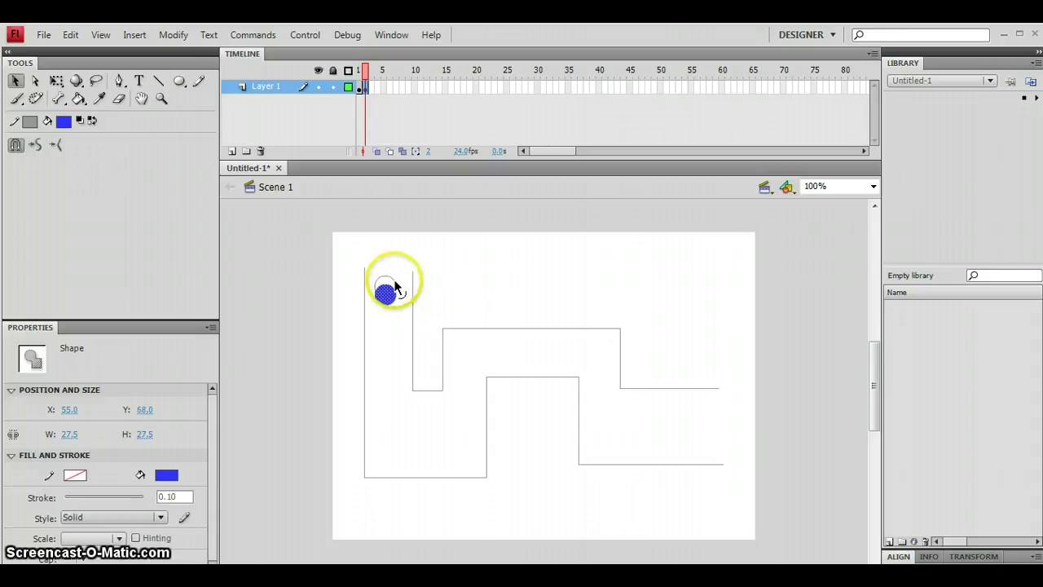
{"action": "left_click", "coordinate": [396, 282]}
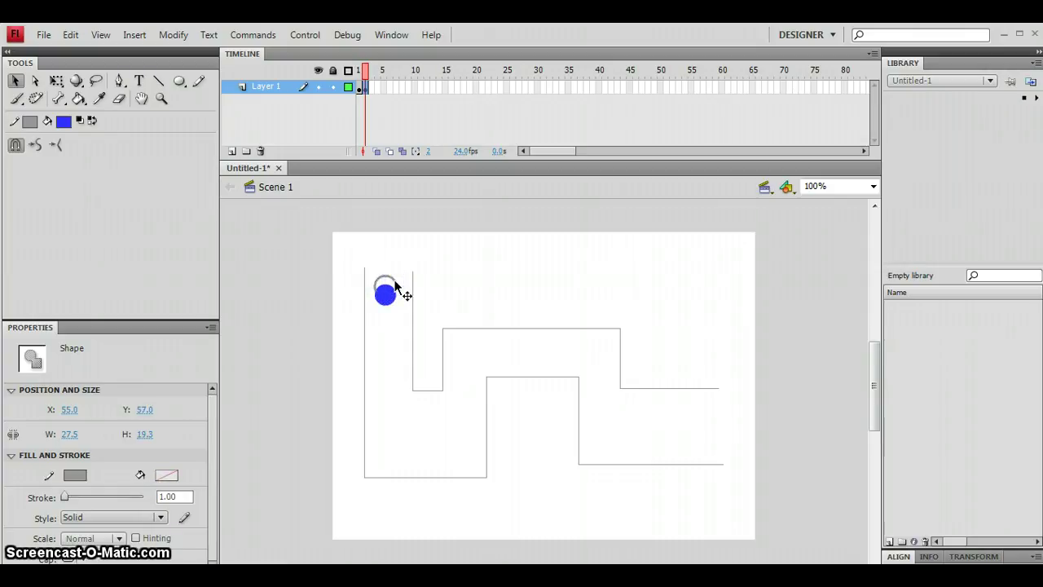
{"action": "key", "text": "Delete"}
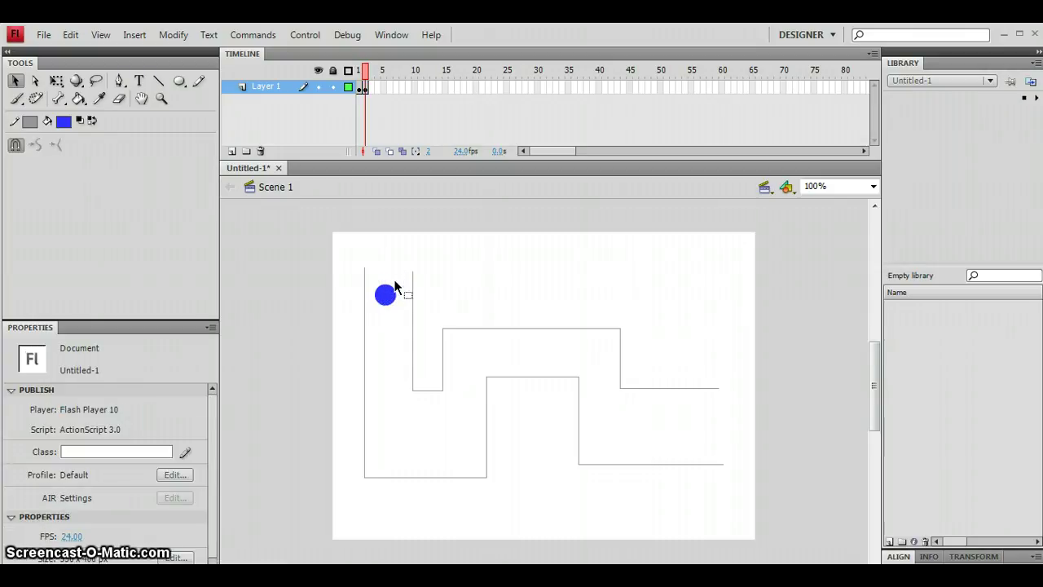
{"action": "left_click", "coordinate": [384, 292]}
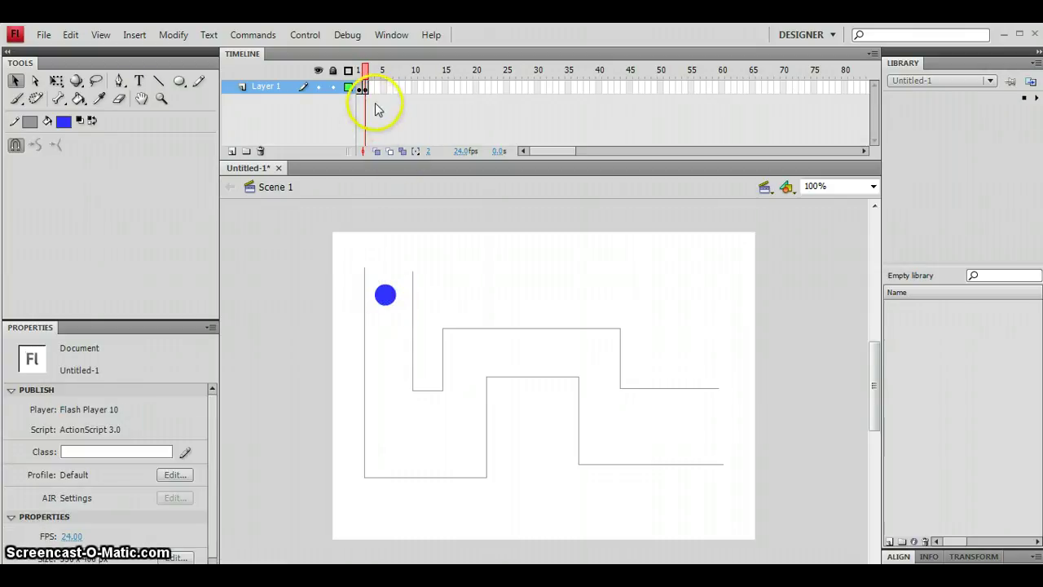
- Insert a keyframe at frame 3 of Layer 1
{"action": "left_click", "coordinate": [372, 95]}
{"action": "right_click", "coordinate": [373, 96]}
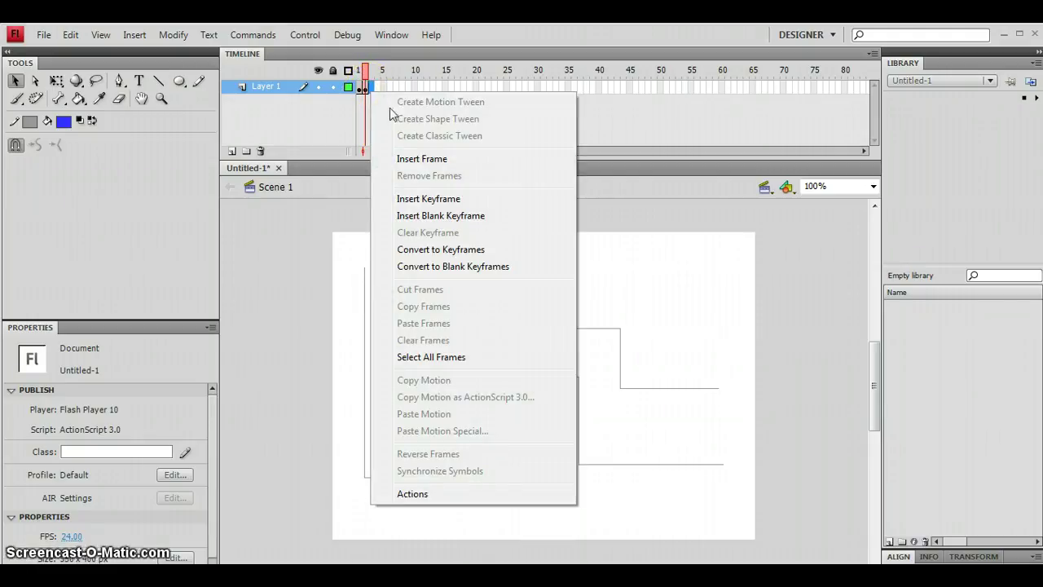
{"action": "left_click", "coordinate": [416, 199]}
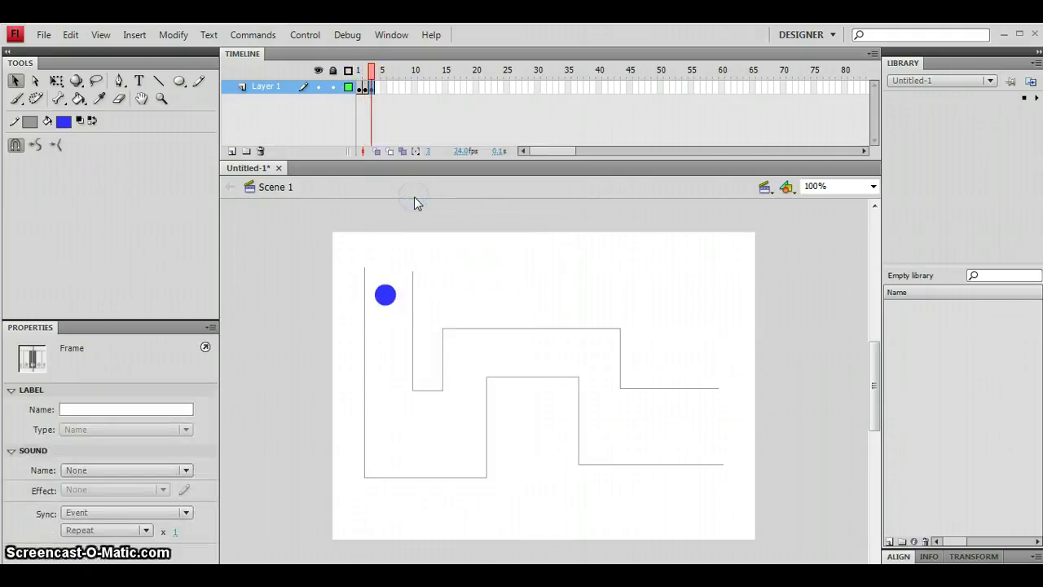
- In frame 3, move the blue circle straight down to Y 91 and deselect it
{"action": "mouse_move", "coordinate": [386, 297]}
{"action": "left_mouse_down"}
{"action": "mouse_move", "coordinate": [396, 310]}
{"action": "mouse_move", "coordinate": [356, 302]}
{"action": "mouse_move", "coordinate": [391, 305]}
{"action": "left_mouse_up"}
{"action": "left_click", "coordinate": [386, 300]}
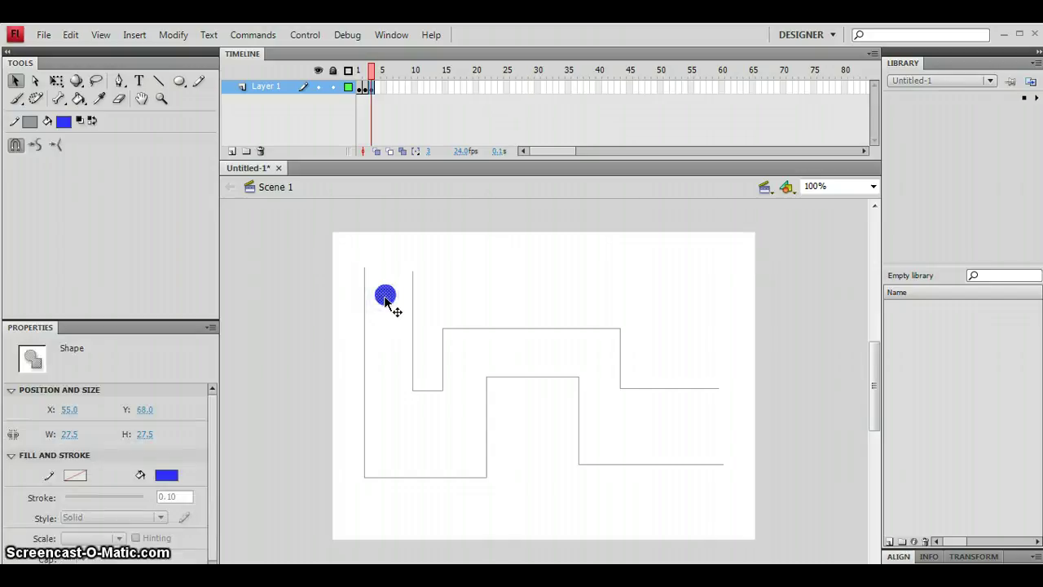
{"action": "key", "text": "Down"}
{"action": "key", "text": "Down"}
{"action": "key", "text": "Down"}
{"action": "key", "text": "Down"}
{"action": "key", "text": "Down"}
{"action": "key", "text": "Down"}
{"action": "key", "text": "Down"}
{"action": "key", "text": "Down"}
{"action": "key", "text": "Down"}
{"action": "key", "text": "Down"}
{"action": "key", "text": "Down"}
{"action": "key", "text": "Down"}
{"action": "key", "text": "Down"}
{"action": "key", "text": "Down"}
{"action": "key", "text": "Down"}
{"action": "key", "text": "Down"}
{"action": "key", "text": "Down"}
{"action": "key", "text": "Down"}
{"action": "key", "text": "Down"}
{"action": "key", "text": "Down"}
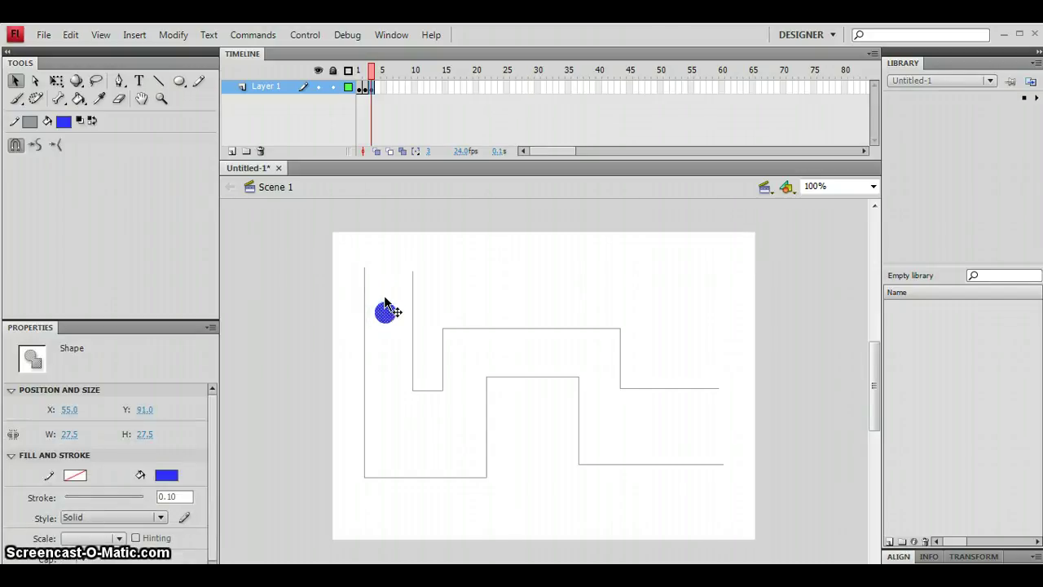
{"action": "left_click", "coordinate": [387, 165]}
- Insert a keyframe at frame 4 of Layer 1 and deselect its artwork
{"action": "left_click", "coordinate": [373, 88]}
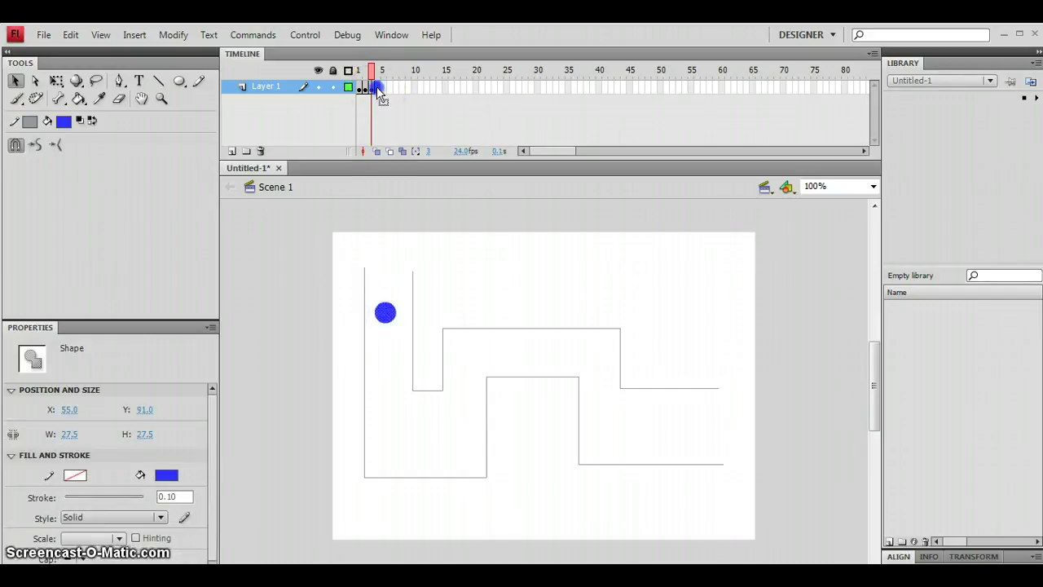
{"action": "right_click", "coordinate": [376, 88]}
{"action": "left_click", "coordinate": [407, 194]}
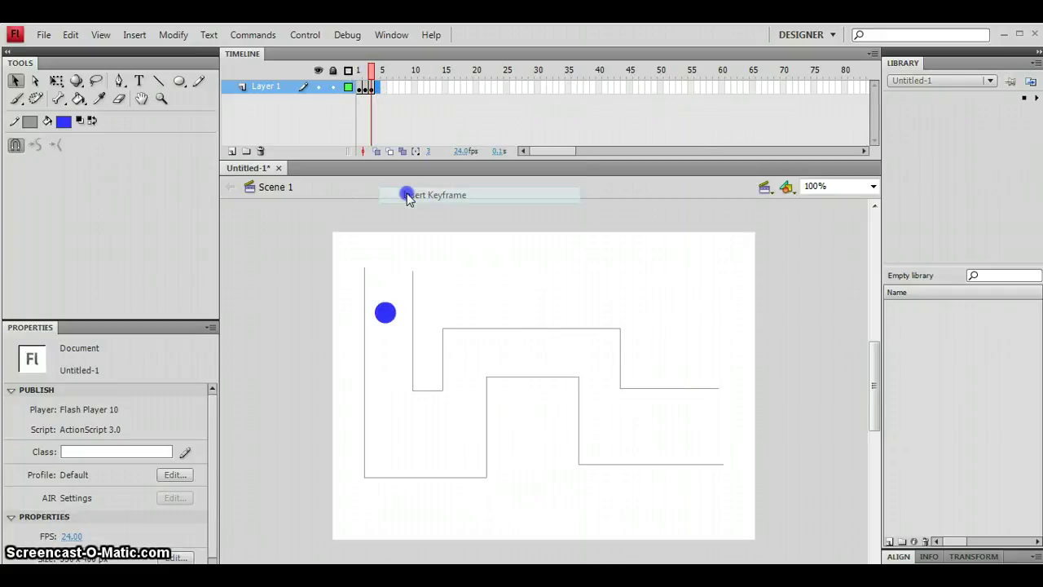
{"action": "left_click", "coordinate": [361, 314]}
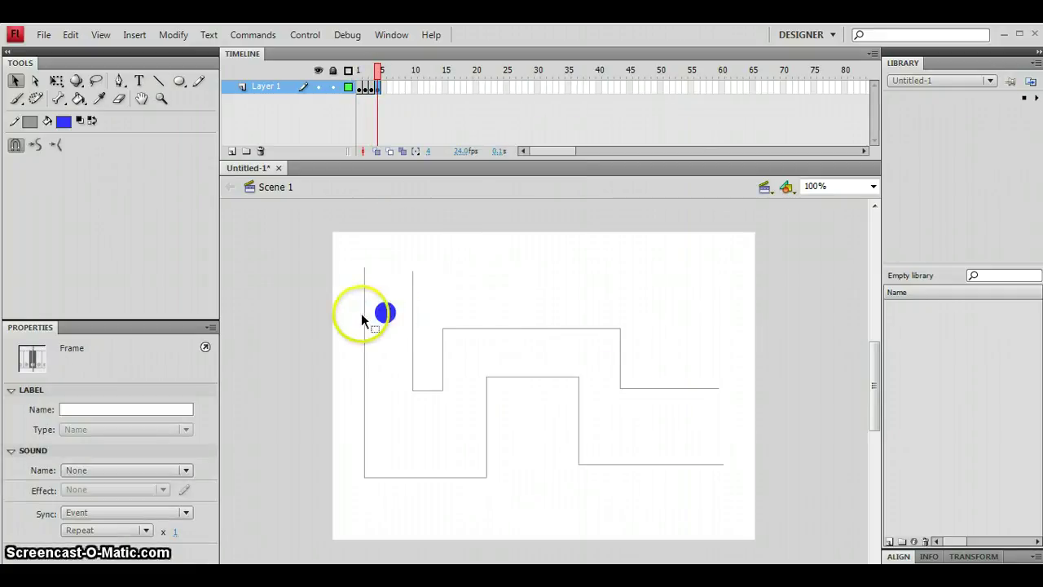
- In frame 4, move the blue circle straight down to Y 103
{"action": "left_click", "coordinate": [384, 316]}
{"action": "key", "text": "Down"}
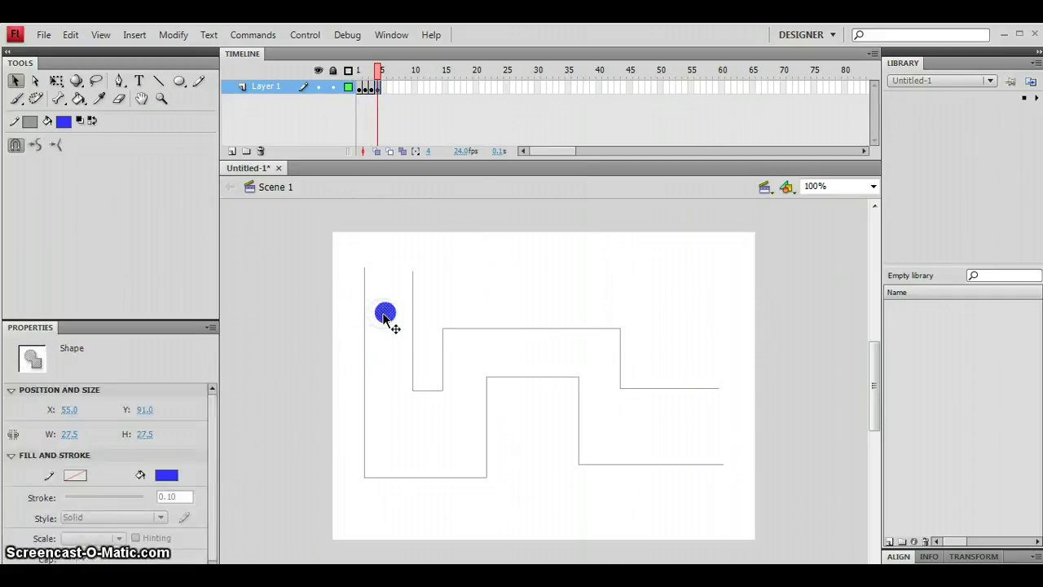
{"action": "key", "text": "Down"}
{"action": "key", "text": "Down"}
{"action": "key", "text": "Down"}
{"action": "key", "text": "Down"}
{"action": "key", "text": "Down"}
{"action": "key", "text": "Down"}
{"action": "key", "text": "Down"}
{"action": "key", "text": "Down"}
{"action": "key", "text": "Down"}
{"action": "key", "text": "Down"}
{"action": "key", "text": "Down"}
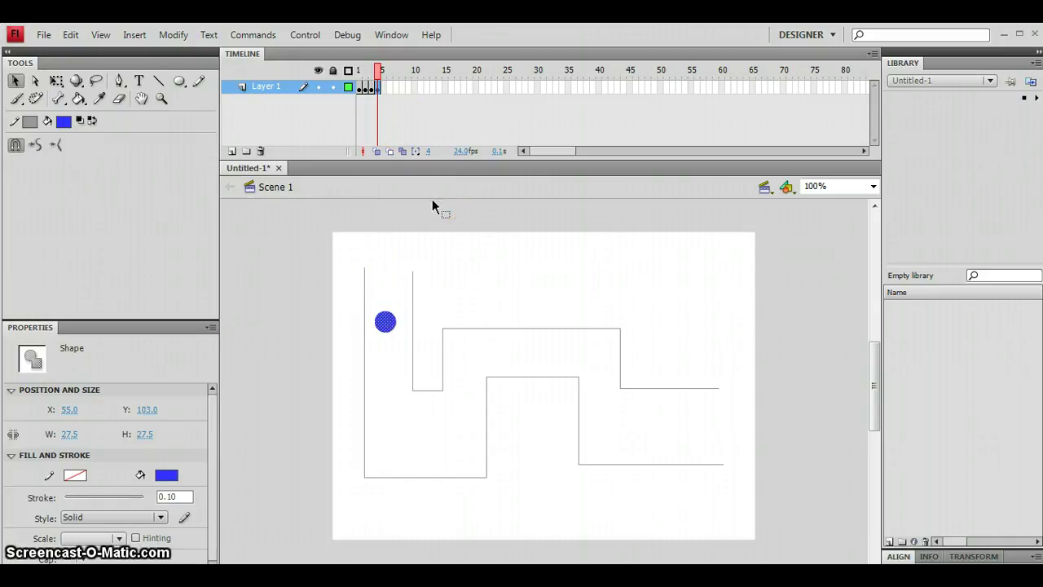
- Insert a keyframe at frame 5 of Layer 1 and deselect its artwork
{"action": "key", "text": "F6"}
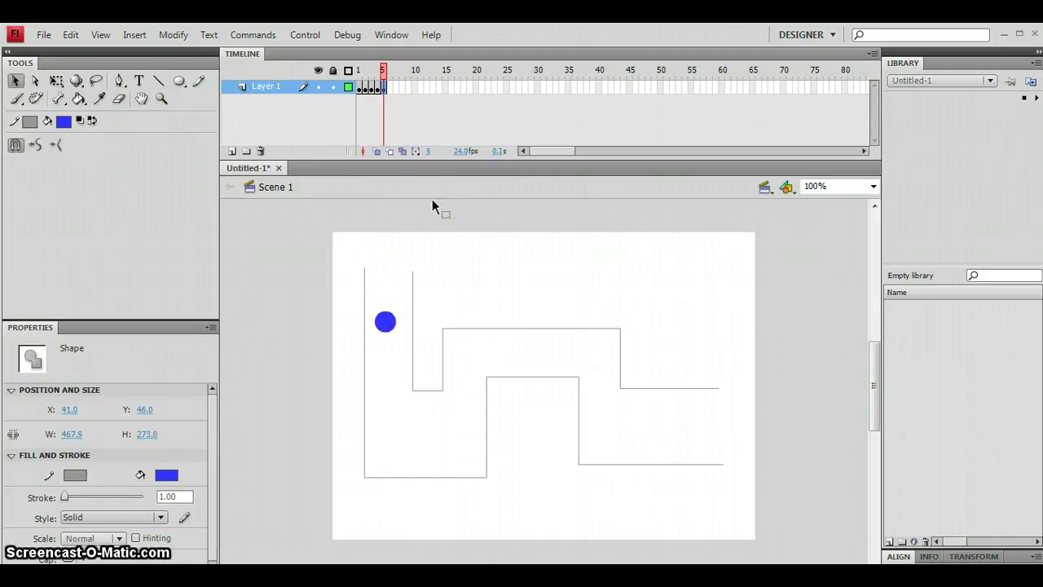
{"action": "mouse_move", "coordinate": [416, 143]}
{"action": "left_mouse_down"}
{"action": "mouse_move", "coordinate": [389, 96]}
{"action": "mouse_move", "coordinate": [392, 261]}
{"action": "left_mouse_up"}
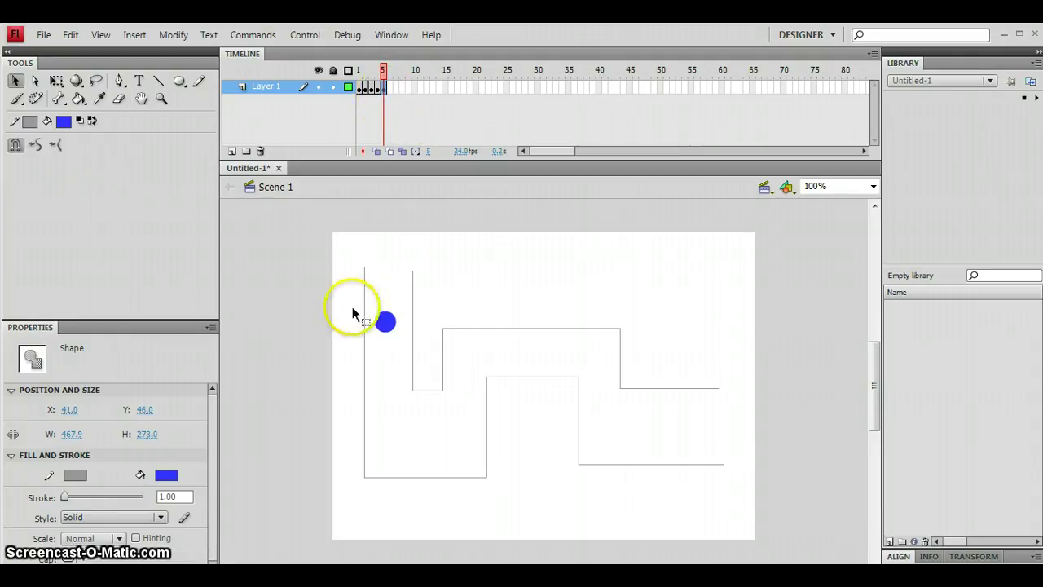
{"action": "left_click_drag", "start_coordinate": [350, 308], "coordinate": [350, 308]}
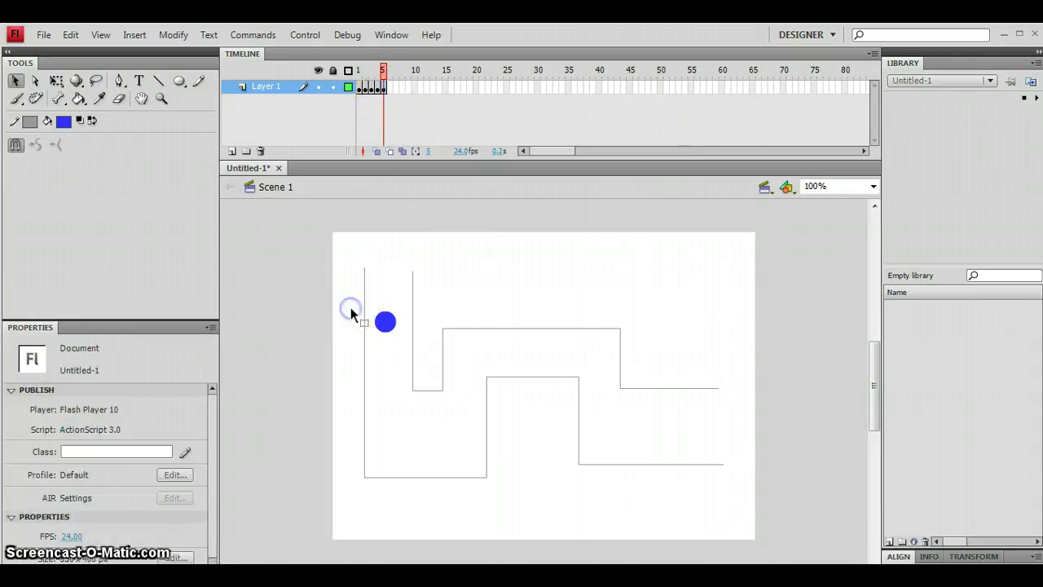
- In frame 5, move the blue circle straight down to Y 120
{"action": "left_click", "coordinate": [389, 326]}
{"action": "key", "text": "Down"}
{"action": "key", "text": "Down"}
{"action": "key", "text": "Down"}
{"action": "key", "text": "Down"}
{"action": "key", "text": "Down"}
{"action": "key", "text": "Down"}
{"action": "key", "text": "Down"}
{"action": "key", "text": "Down"}
{"action": "key", "text": "Down"}
{"action": "key", "text": "Down"}
{"action": "key", "text": "Down"}
{"action": "key", "text": "Down"}
{"action": "key", "text": "Down"}
{"action": "key", "text": "Down"}
{"action": "key", "text": "Down"}
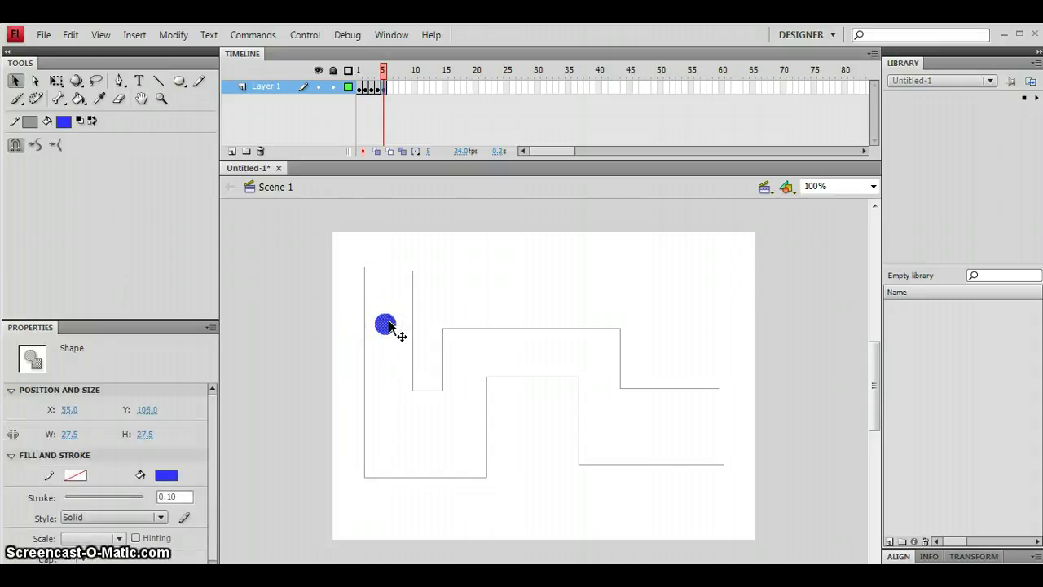
{"action": "left_click", "coordinate": [392, 86]}
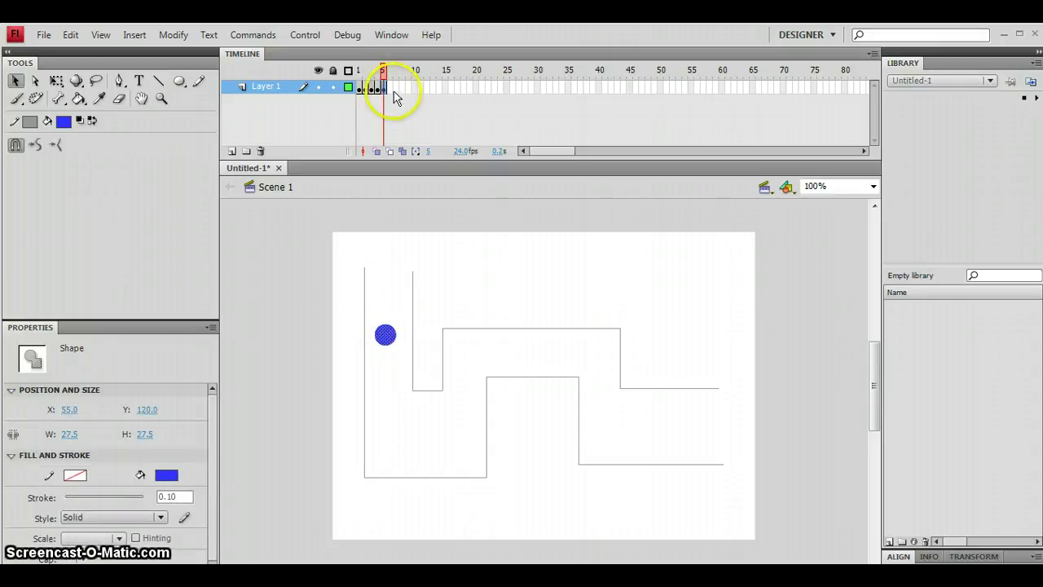
{"action": "left_click", "coordinate": [178, 392]}
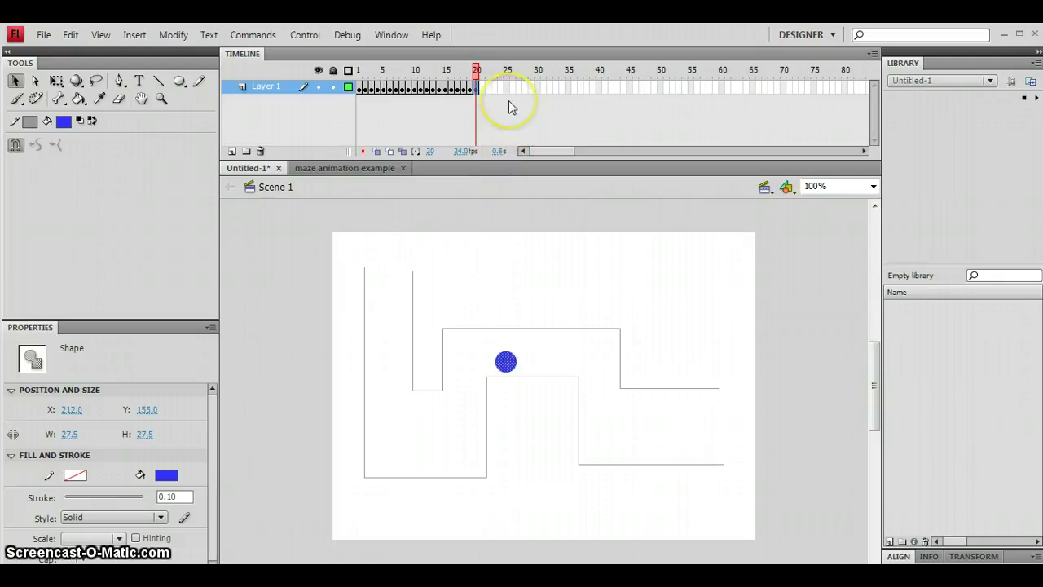
- Play the blue circle's maze animation to preview its movement
{"action": "left_click", "coordinate": [313, 37]}
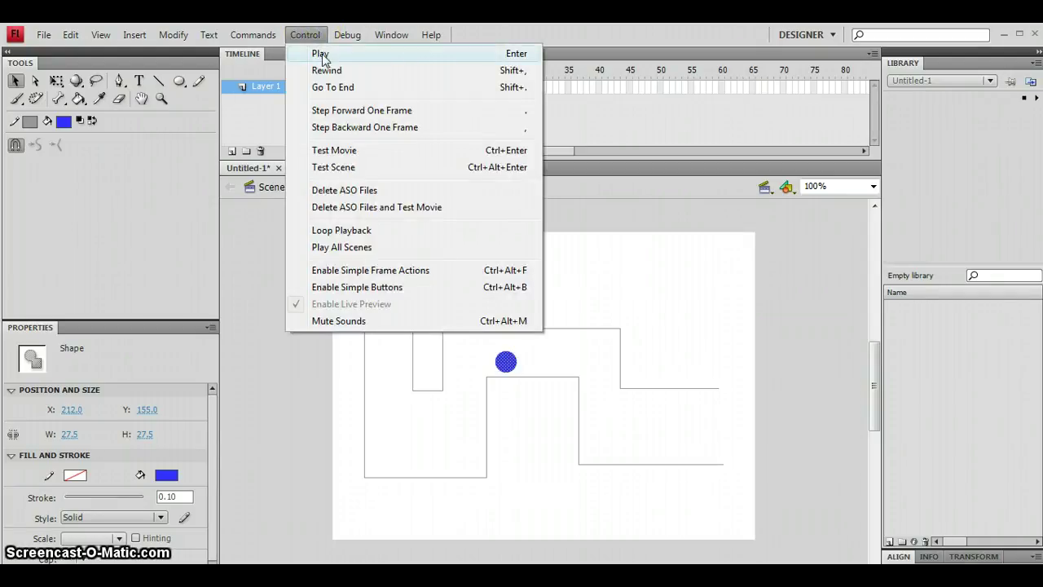
{"action": "left_click", "coordinate": [322, 53]}
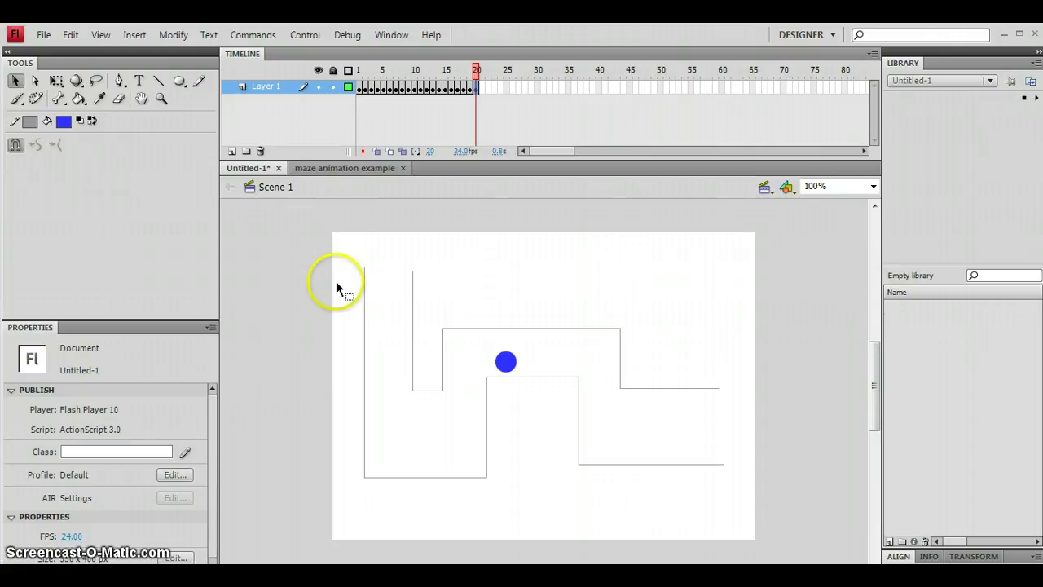
- Switch to the maze animation example document and play its animation from frame 1
{"action": "left_click", "coordinate": [356, 168]}
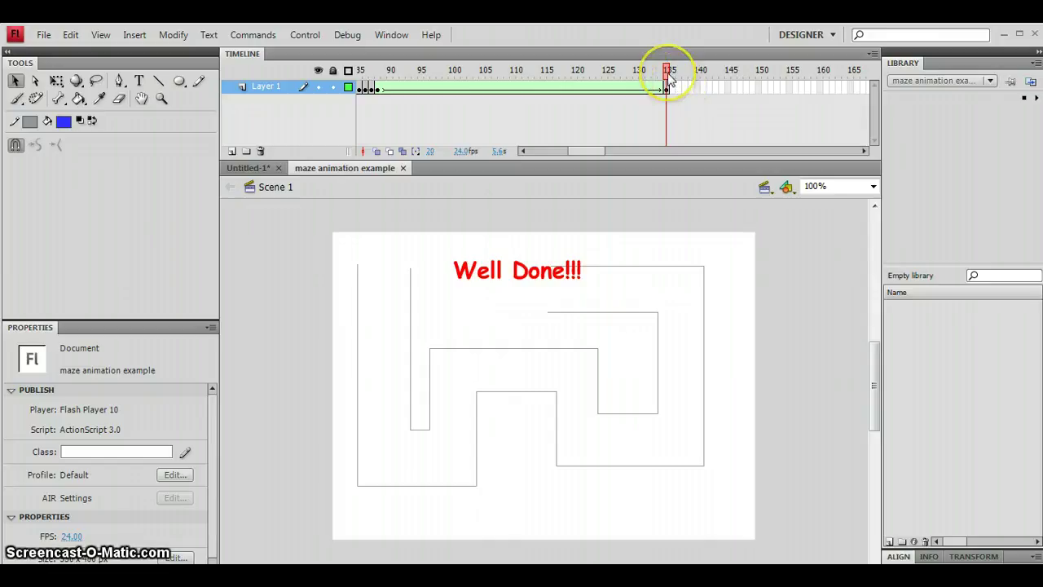
{"action": "key", "text": "Return"}
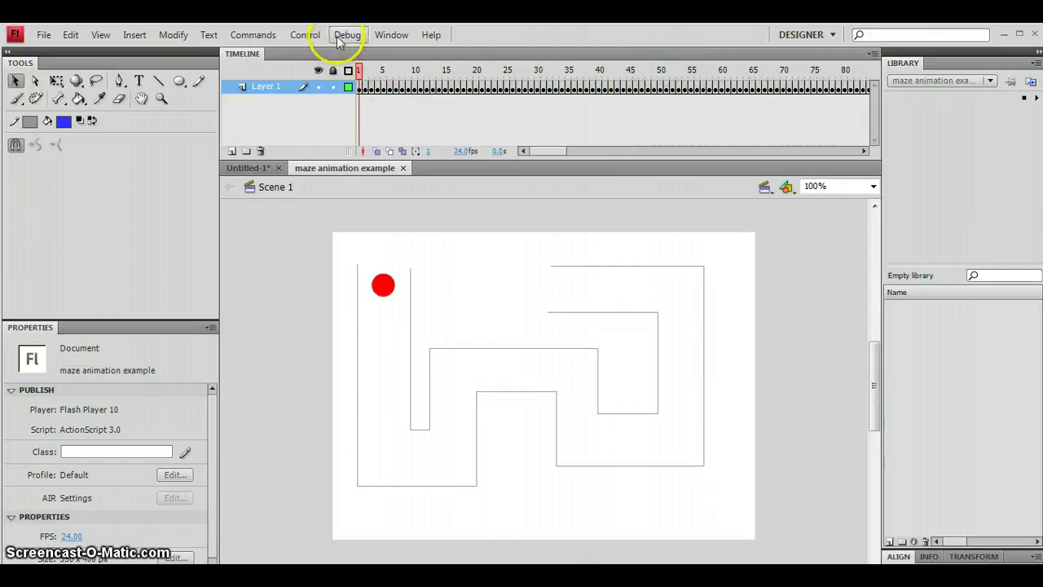
{"action": "left_click", "coordinate": [305, 35]}
{"action": "left_click", "coordinate": [318, 51]}
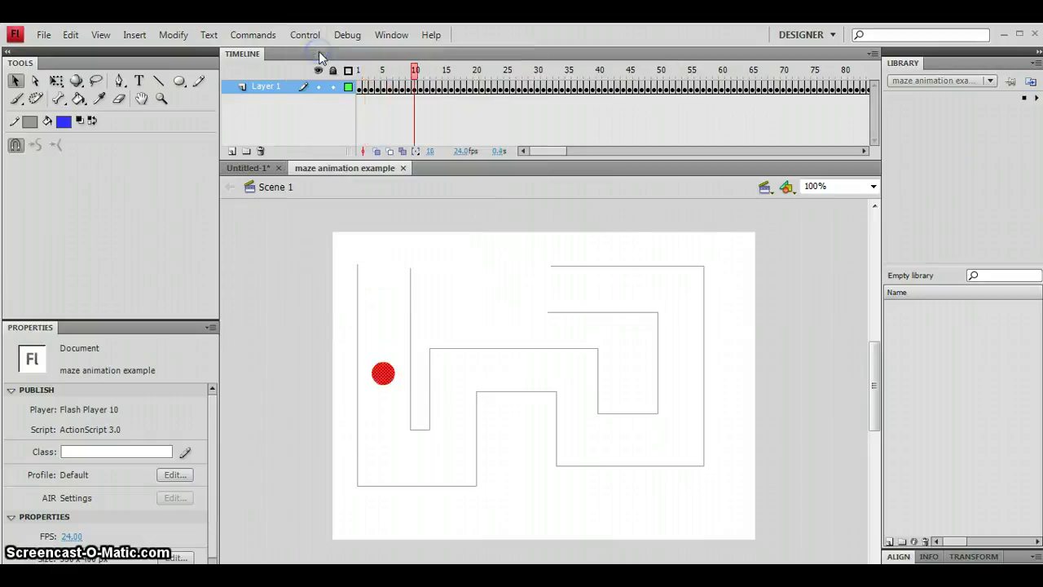